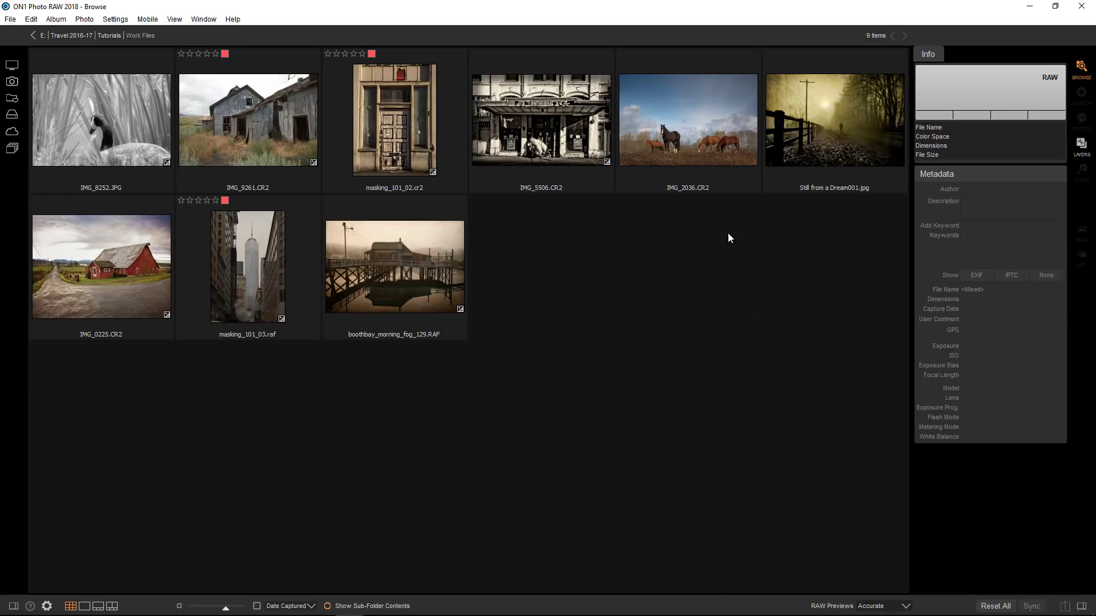
Step: Open IMG_2036.CR2 in the Effects module and hide the Presets panel
{"action": "left_click", "coordinate": [710, 151]}
{"action": "left_click", "coordinate": [1080, 119]}
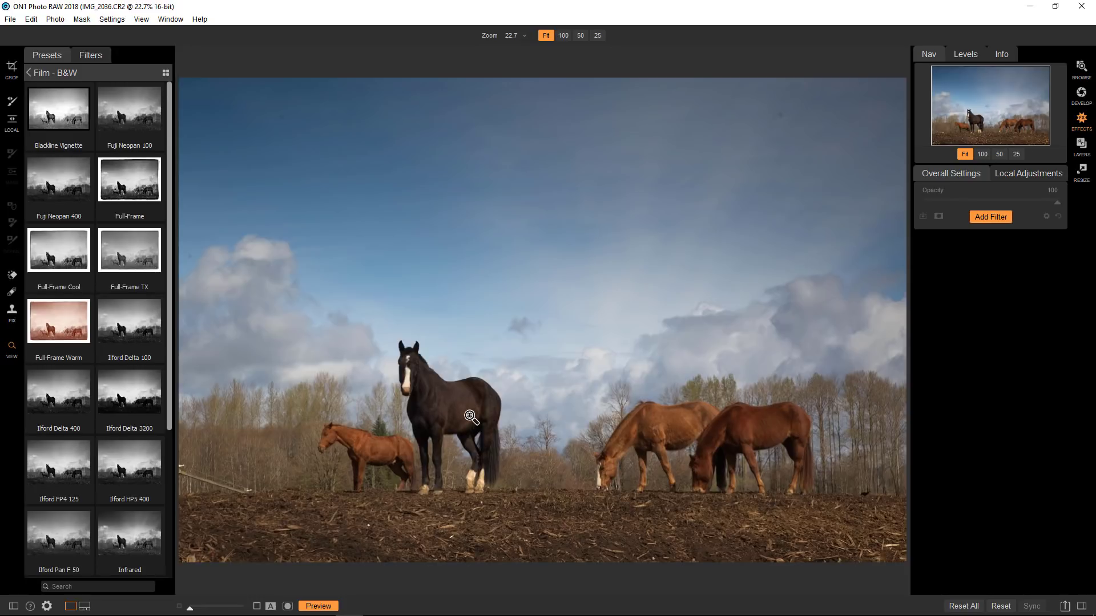
{"action": "left_click", "coordinate": [13, 606]}
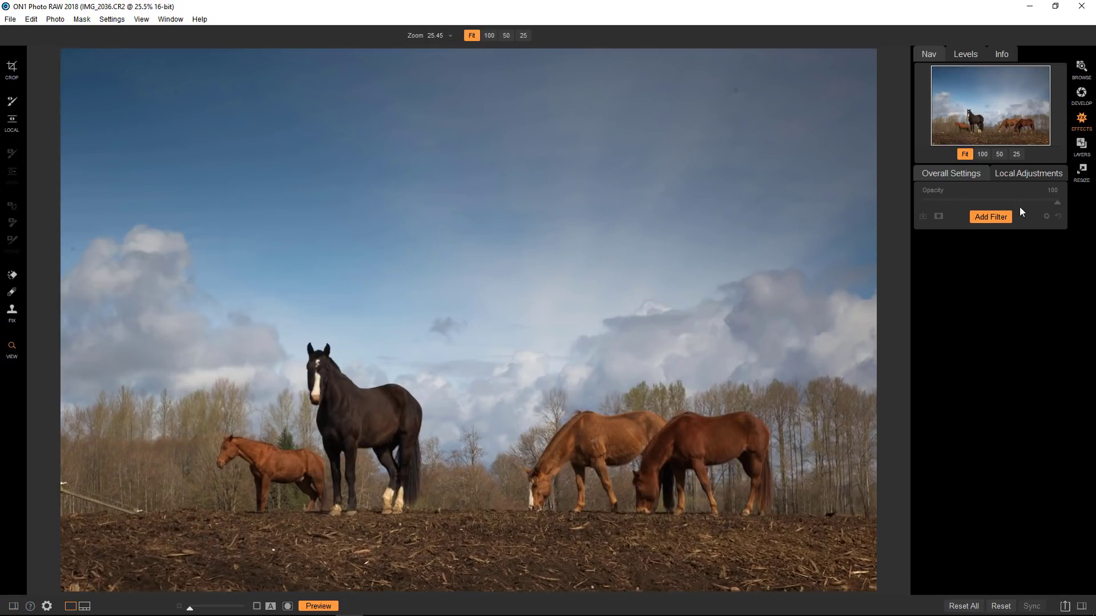
Step: Add a Tone Enhancer filter with Exposure 1.2 and open its mask settings
{"action": "left_click", "coordinate": [999, 215]}
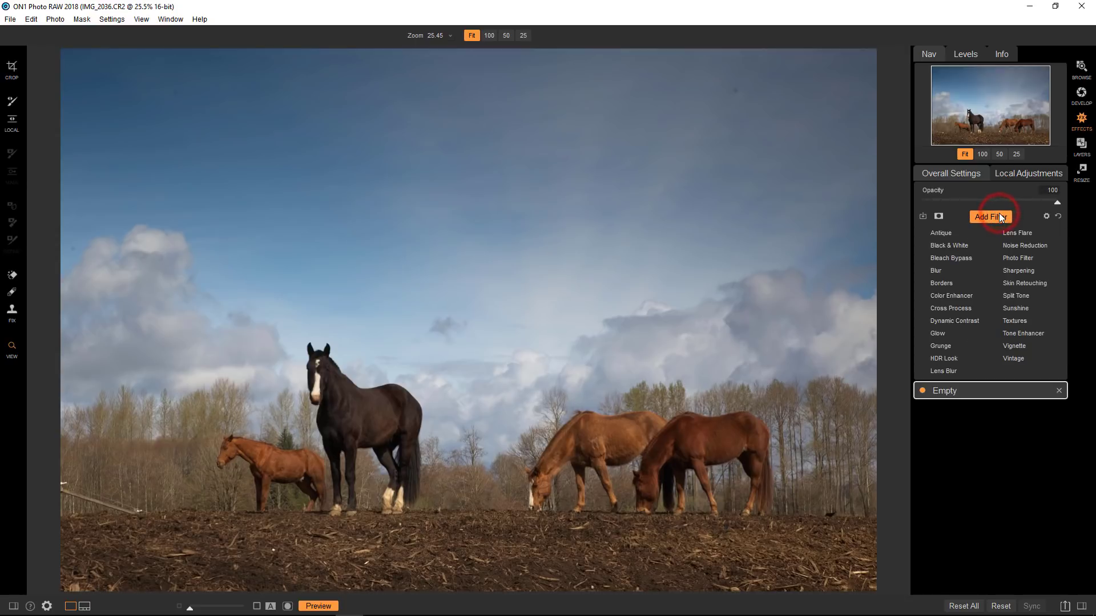
{"action": "left_click", "coordinate": [1027, 334]}
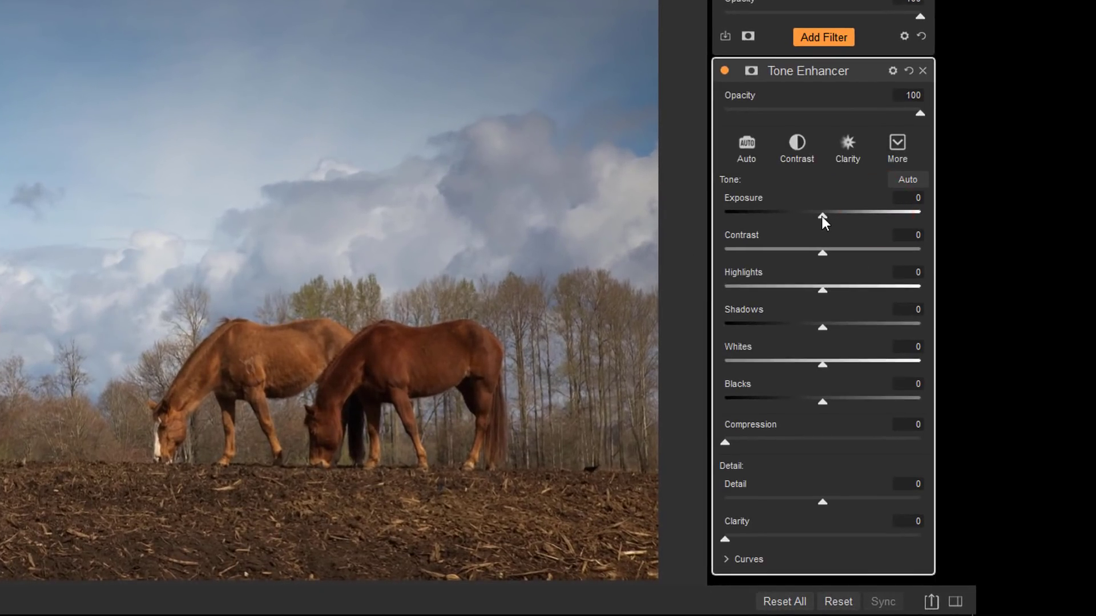
{"action": "left_click_drag", "start_coordinate": [822, 217], "coordinate": [843, 214]}
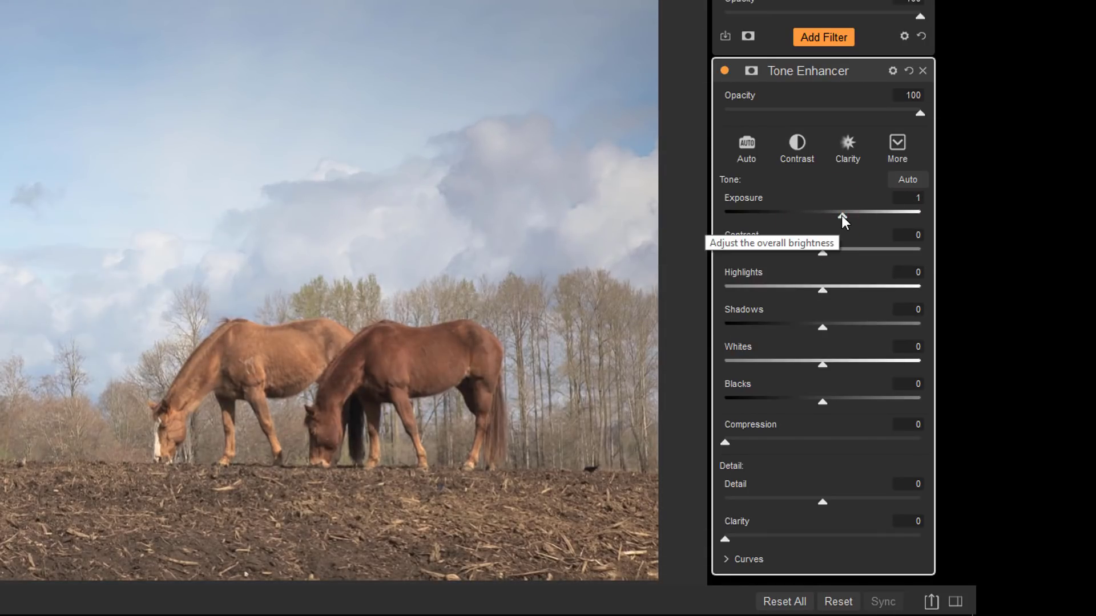
{"action": "left_click_drag", "start_coordinate": [842, 213], "coordinate": [845, 215]}
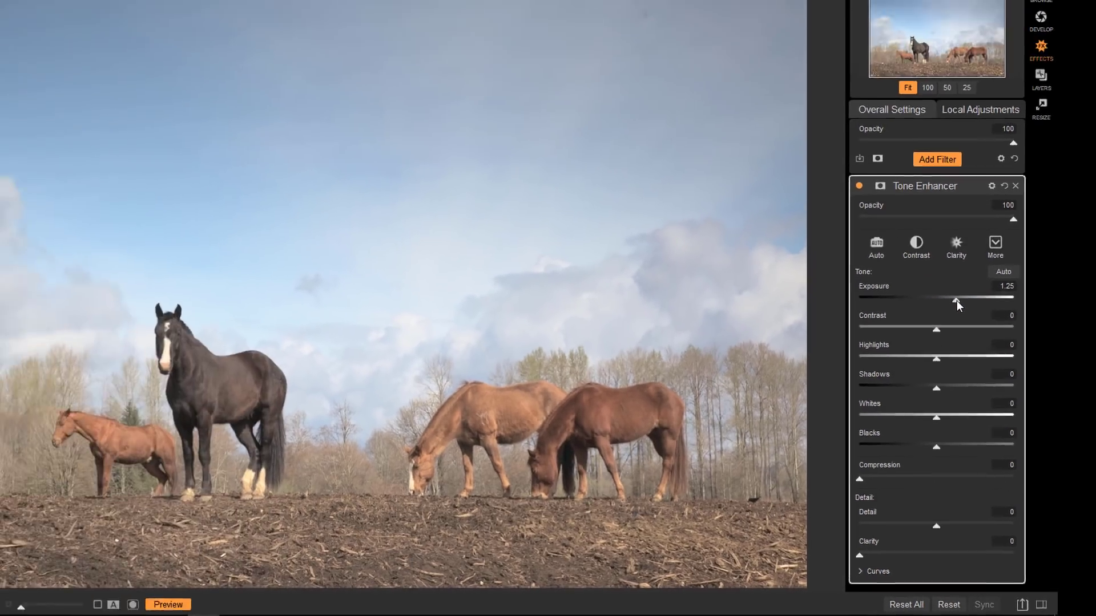
{"action": "left_click_drag", "start_coordinate": [956, 300], "coordinate": [955, 300]}
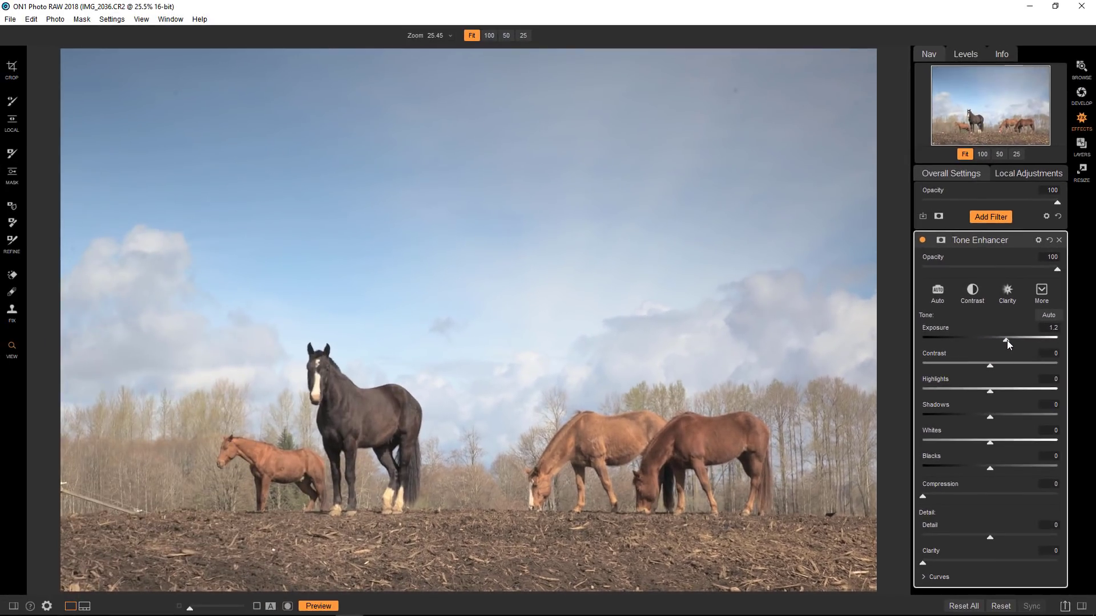
{"action": "left_click", "coordinate": [941, 240]}
Step: Invert the Tone Enhancer mask to black and show it on the canvas
{"action": "left_click", "coordinate": [972, 290]}
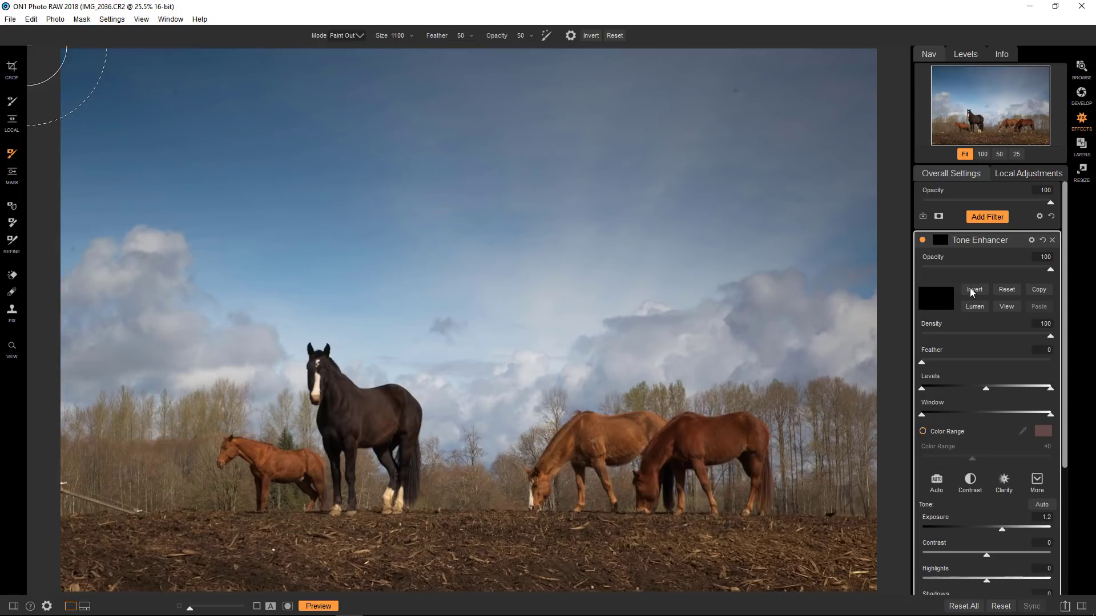
{"action": "left_click", "coordinate": [1004, 306]}
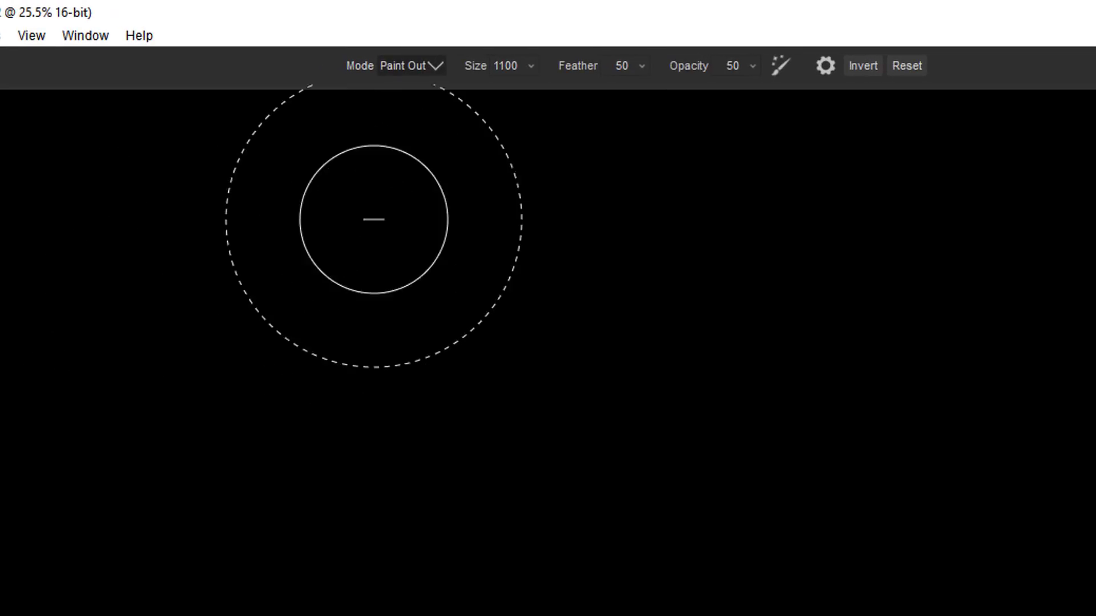
Step: Switch the mask brush to Paint In with Feather 0 and Opacity 100
{"action": "left_click", "coordinate": [429, 60]}
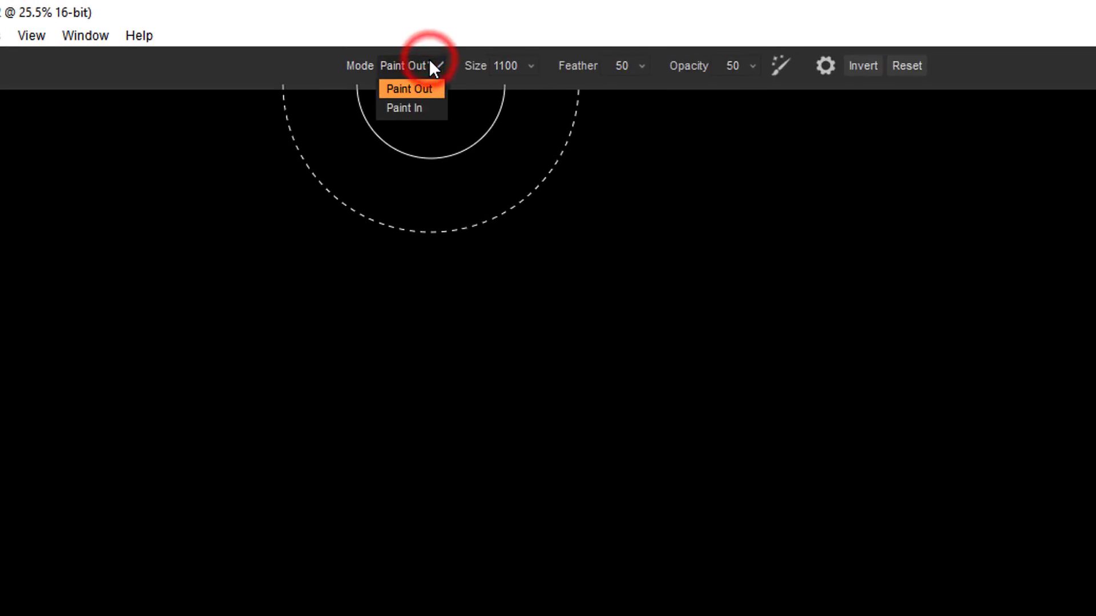
{"action": "left_click", "coordinate": [419, 107]}
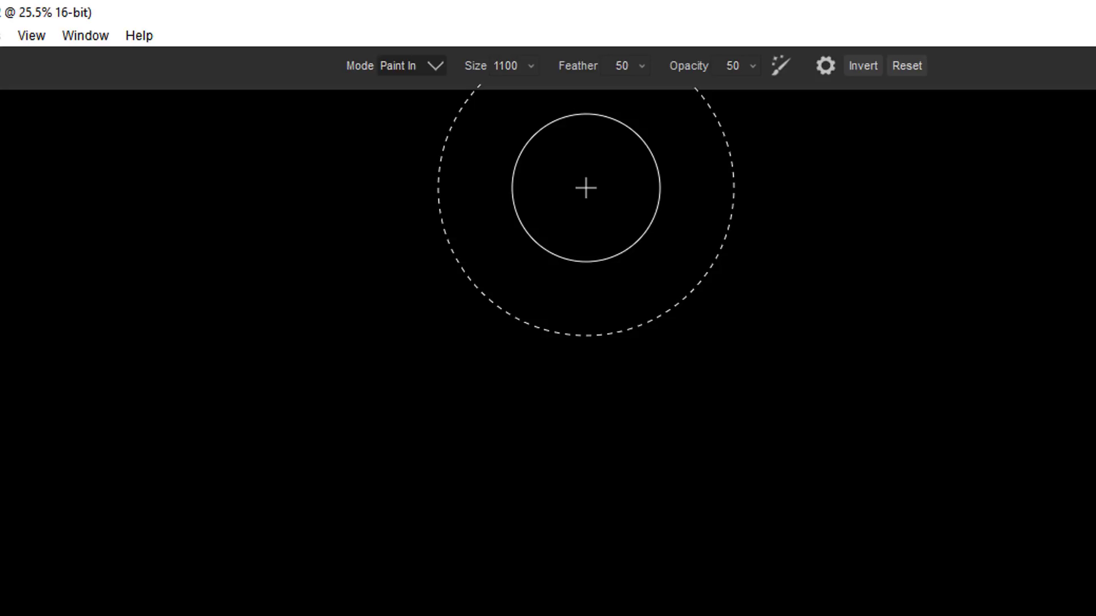
{"action": "left_click", "coordinate": [642, 64]}
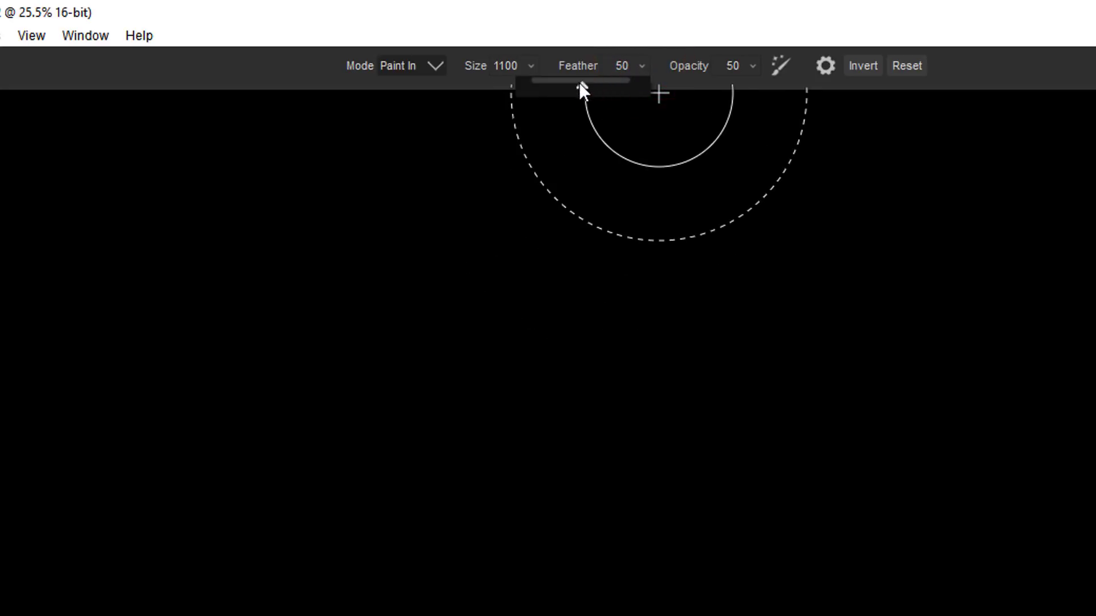
{"action": "left_click_drag", "start_coordinate": [579, 86], "coordinate": [522, 93]}
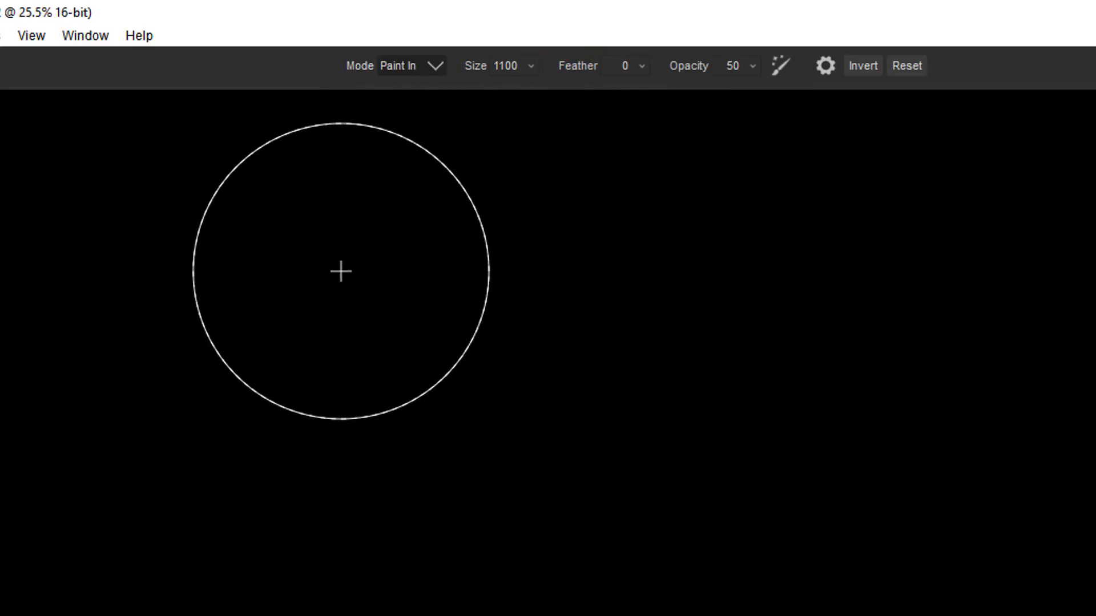
{"action": "left_click", "coordinate": [717, 66]}
{"action": "double_click", "coordinate": [717, 67]}
{"action": "type", "text": "100"}
{"action": "key", "text": "Return"}
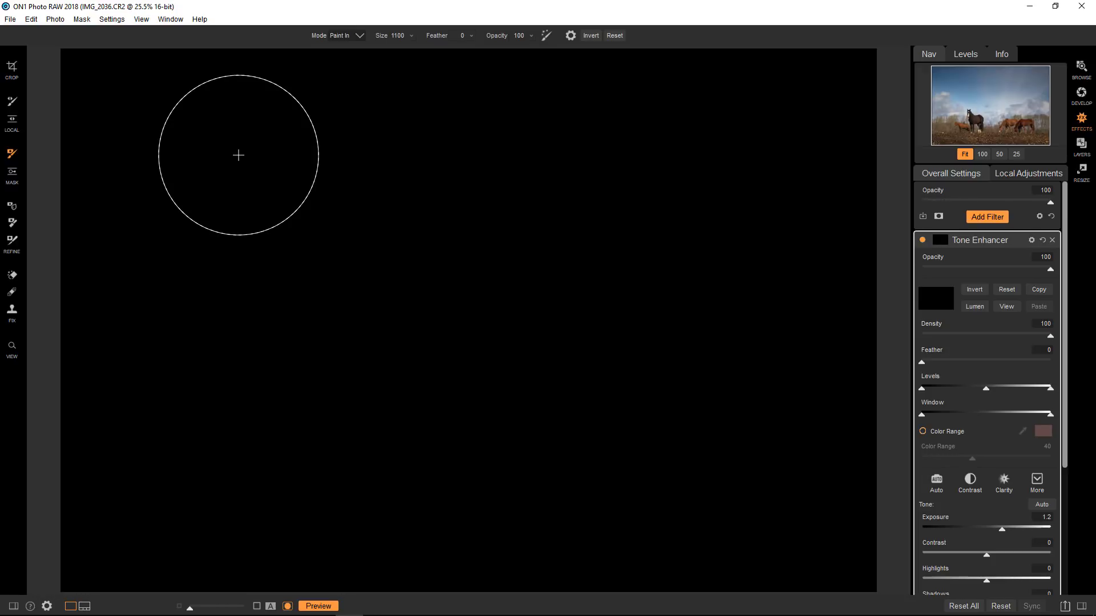
Step: Paint a full-strength white stroke, then a 75%-opacity grey stroke beside it
{"action": "left_click_drag", "start_coordinate": [239, 155], "coordinate": [237, 389]}
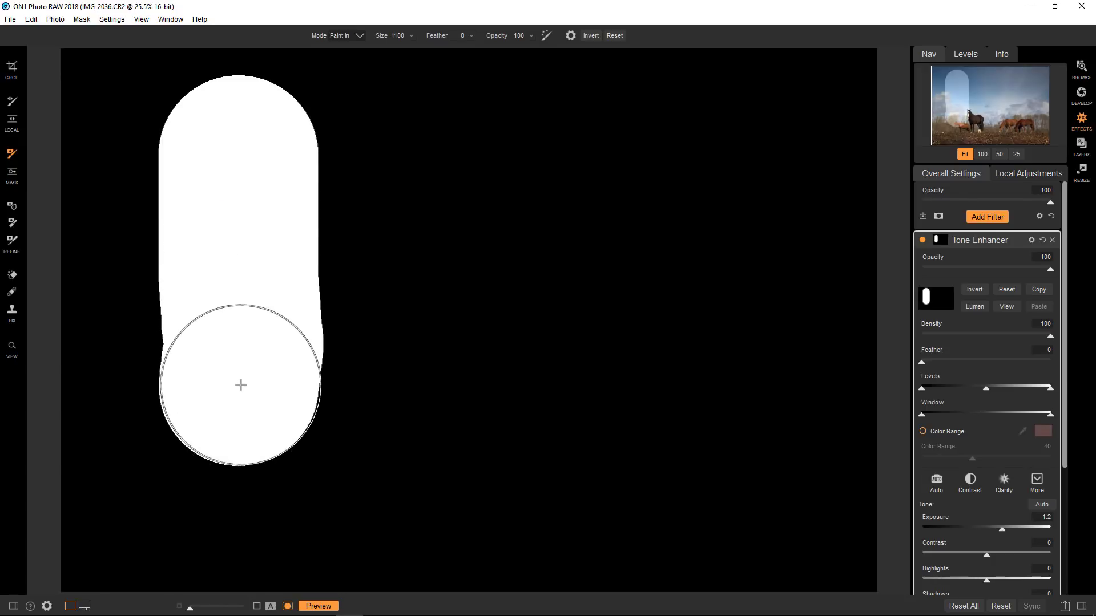
{"action": "left_click", "coordinate": [531, 36]}
{"action": "left_click", "coordinate": [516, 35]}
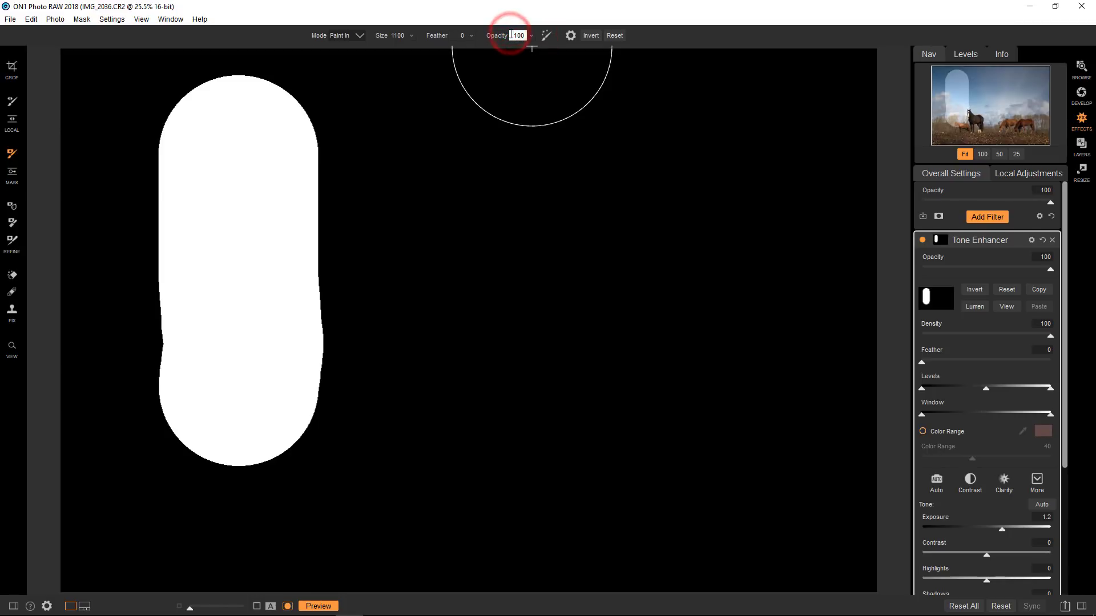
{"action": "type", "text": "75"}
{"action": "key", "text": "Return"}
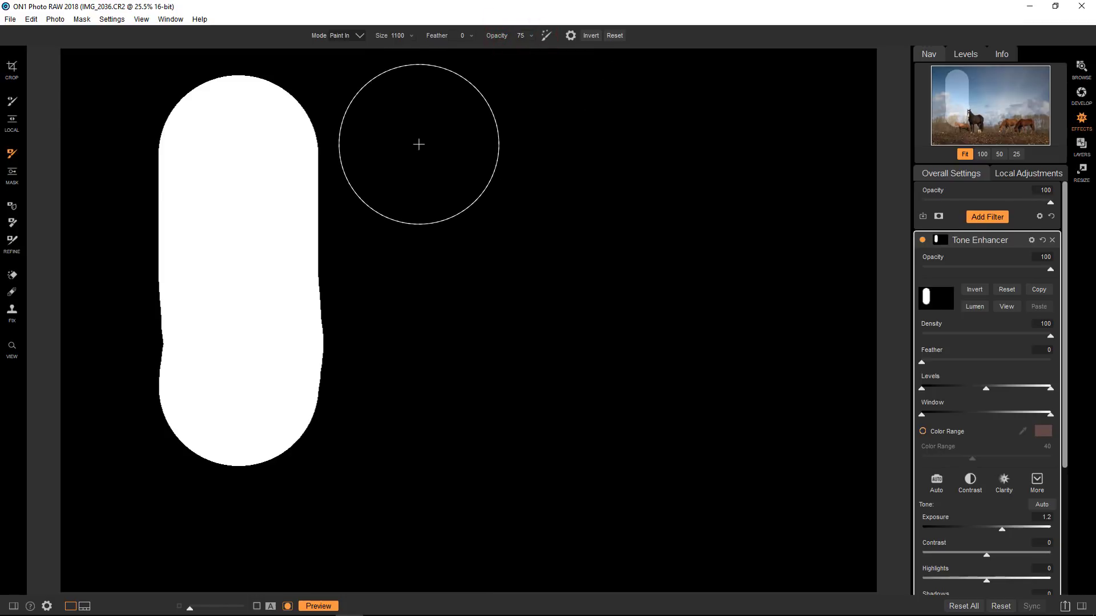
{"action": "left_click_drag", "start_coordinate": [419, 144], "coordinate": [420, 407]}
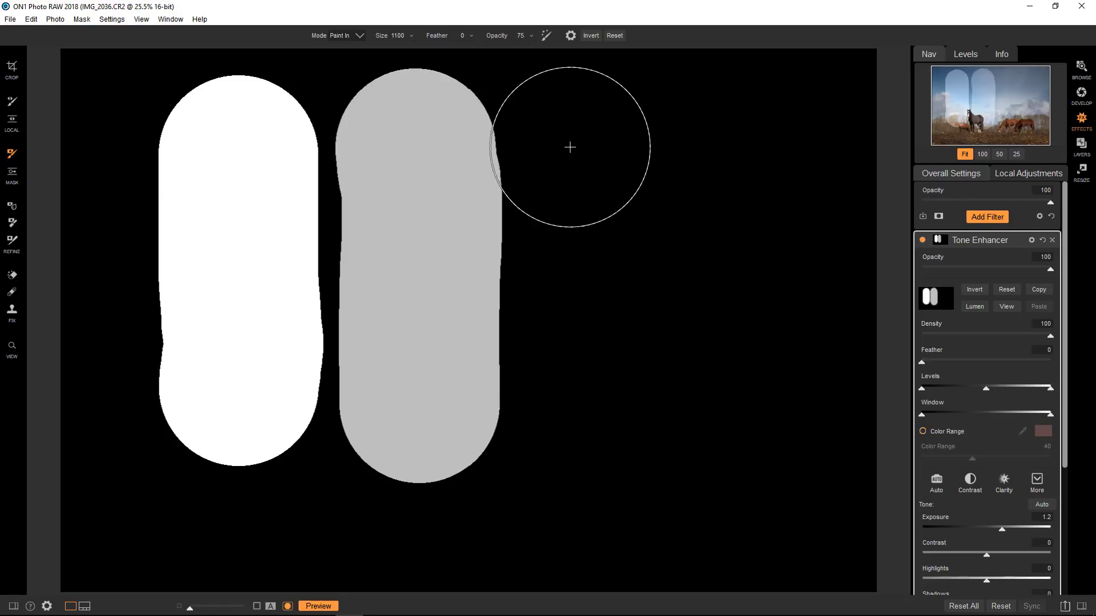
Step: Lower the brush opacity from 75 to 50
{"action": "left_click", "coordinate": [531, 36]}
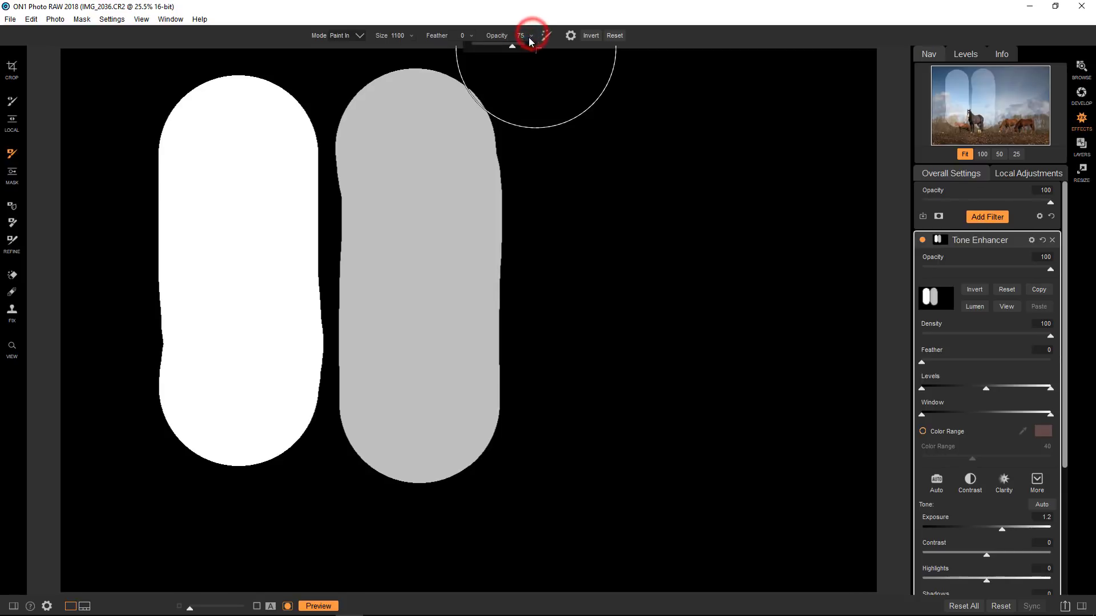
{"action": "left_click", "coordinate": [520, 35]}
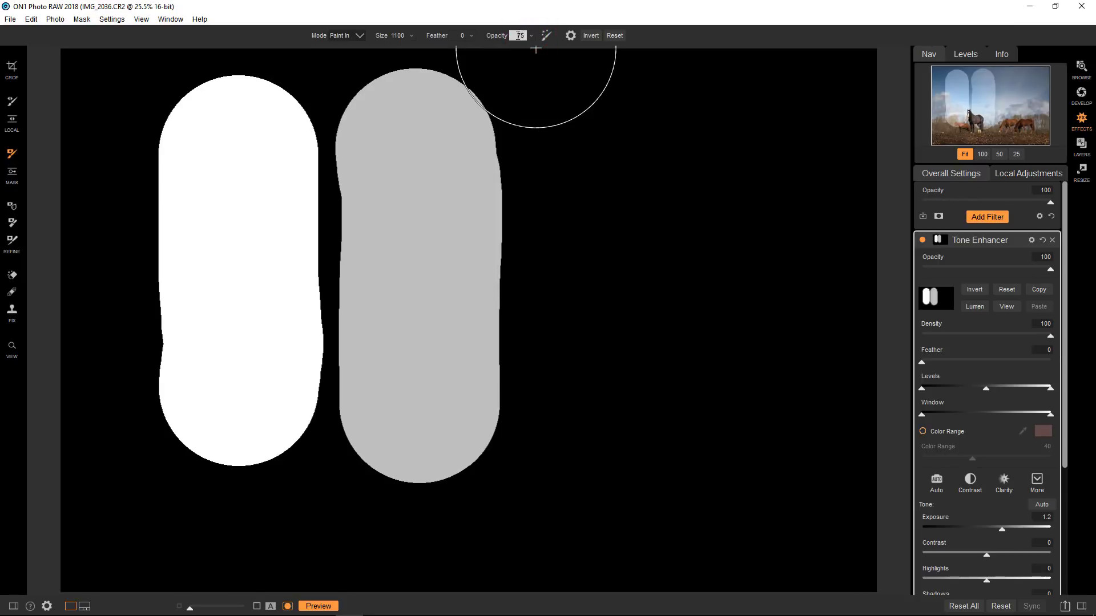
{"action": "double_click", "coordinate": [520, 36]}
{"action": "type", "text": "50"}
{"action": "key", "text": "Return"}
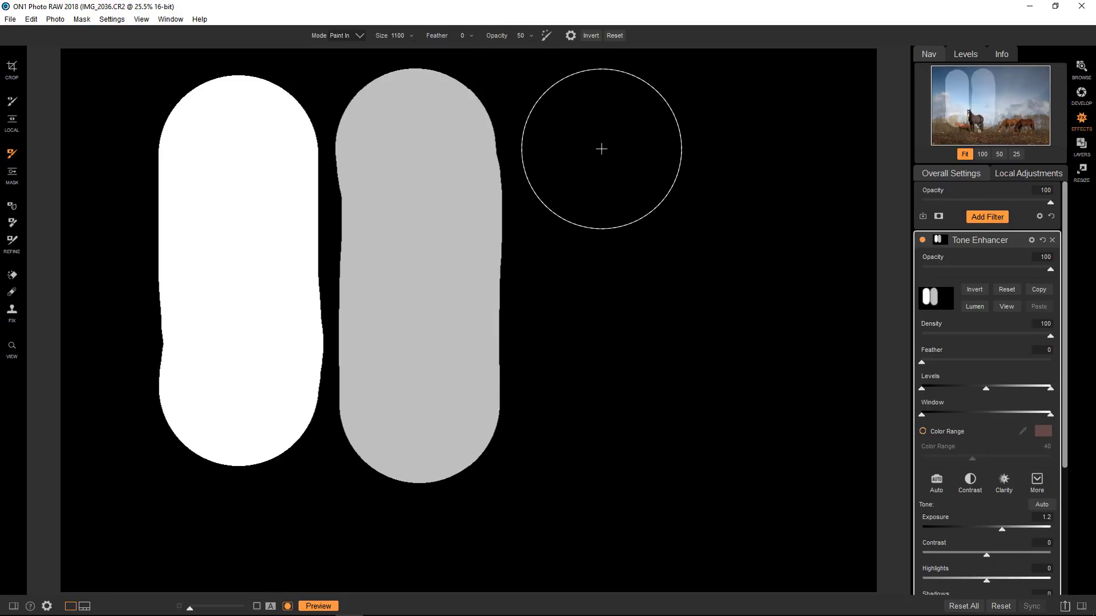
Step: Paint a 50% stripe and a 25% stripe on the mask, then return to the photo view
{"action": "left_click_drag", "start_coordinate": [602, 149], "coordinate": [603, 425]}
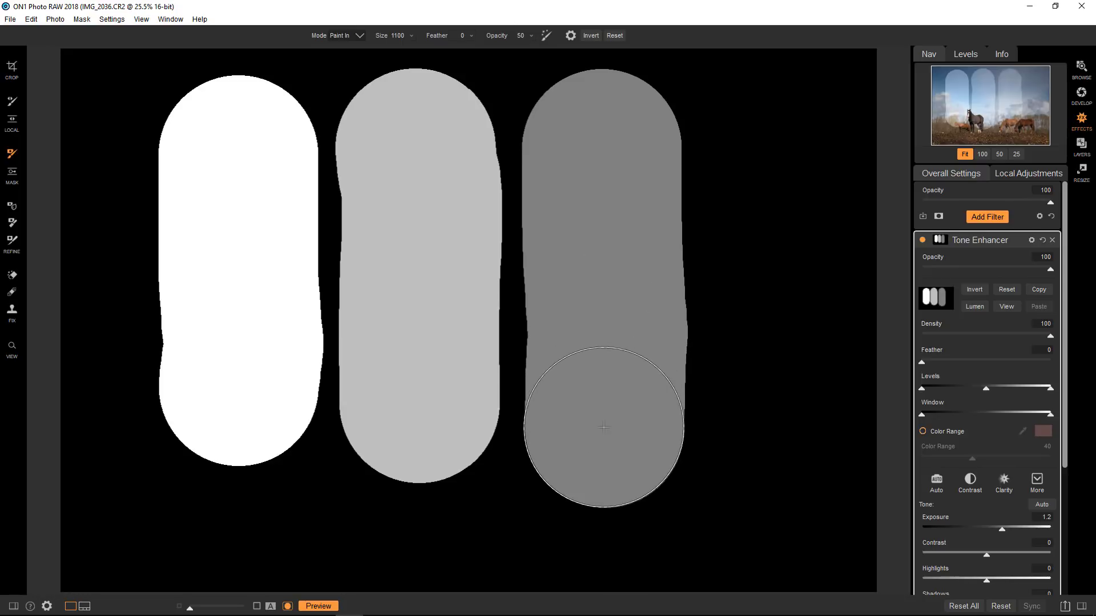
{"action": "left_click", "coordinate": [519, 36]}
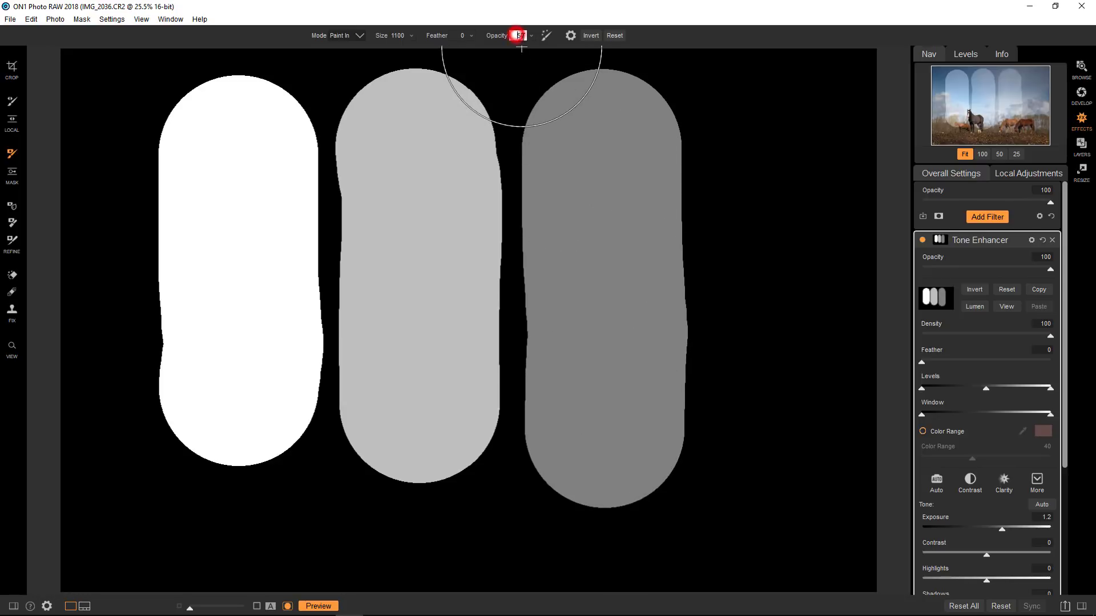
{"action": "type", "text": "25"}
{"action": "key", "text": "Return"}
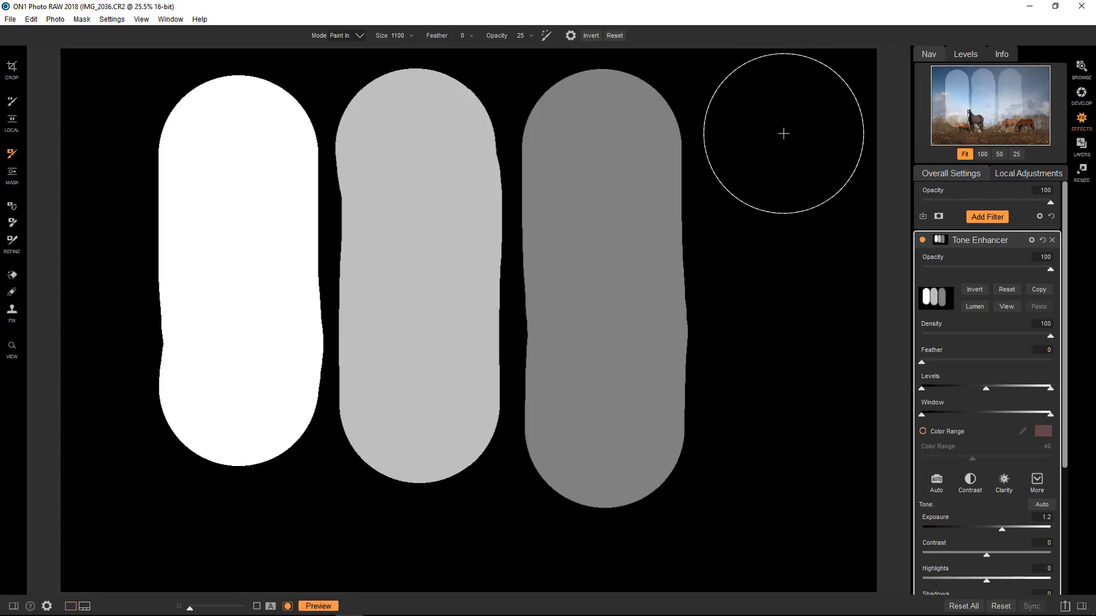
{"action": "left_click_drag", "start_coordinate": [783, 134], "coordinate": [780, 421]}
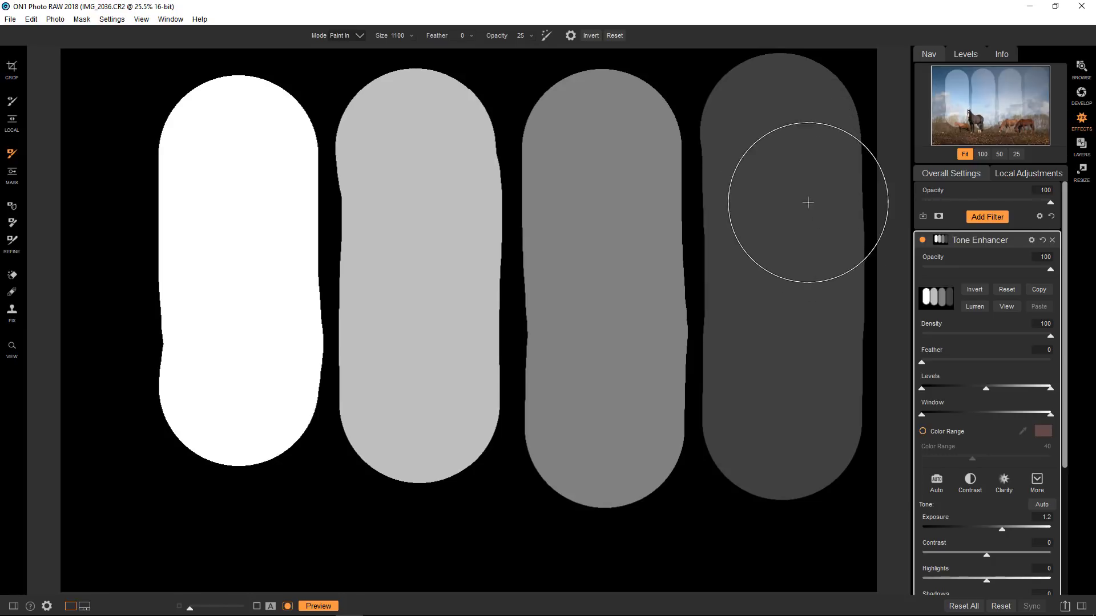
{"action": "left_click", "coordinate": [1007, 307]}
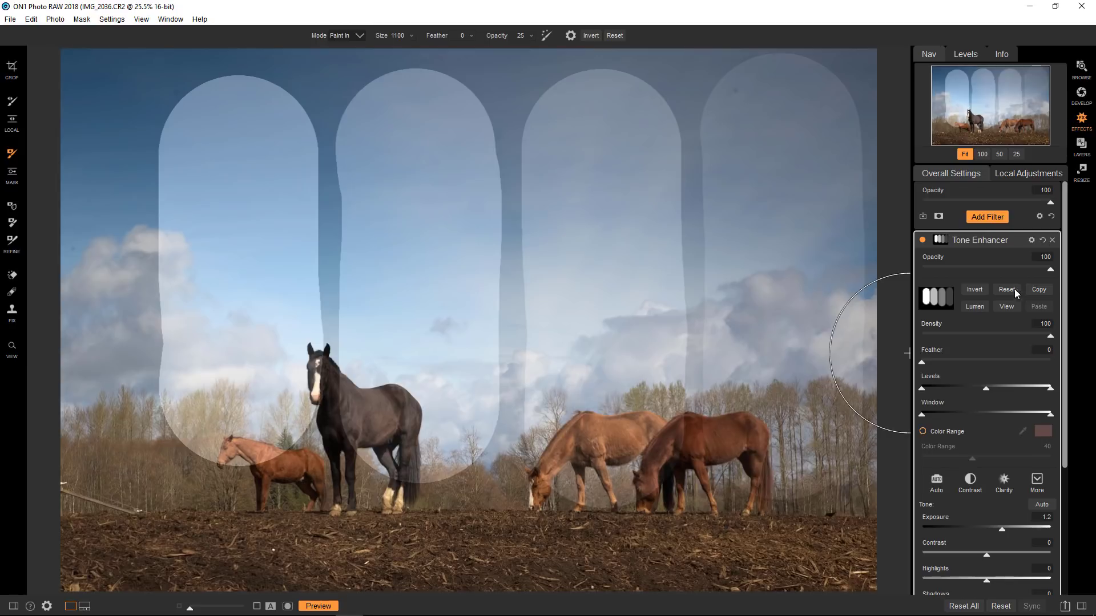
Step: Reset the striped mask and invert it to solid black
{"action": "left_click", "coordinate": [1007, 290]}
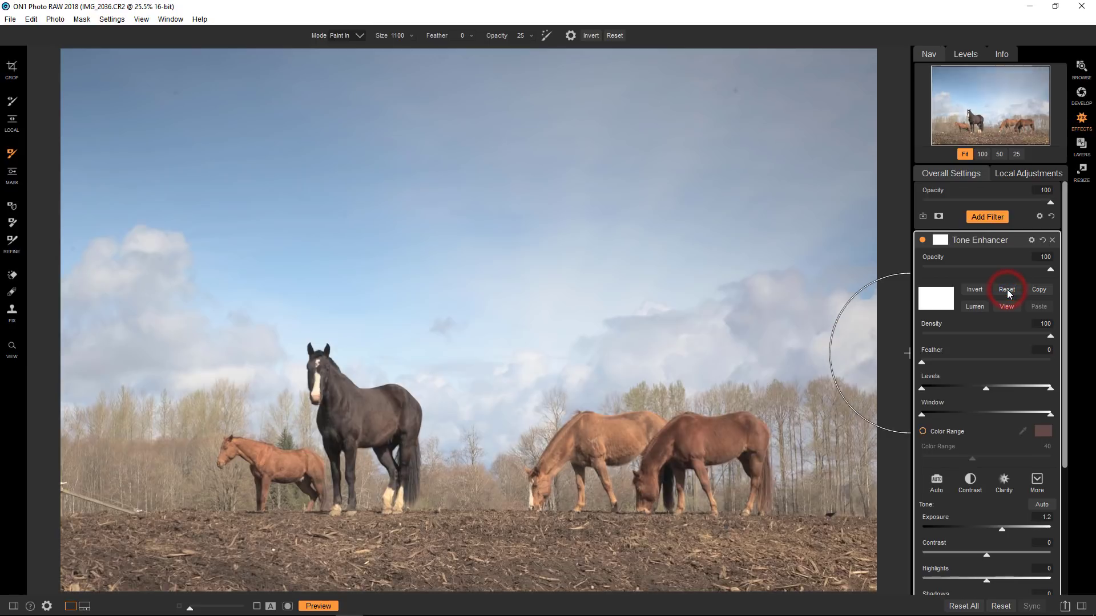
{"action": "left_click", "coordinate": [977, 289]}
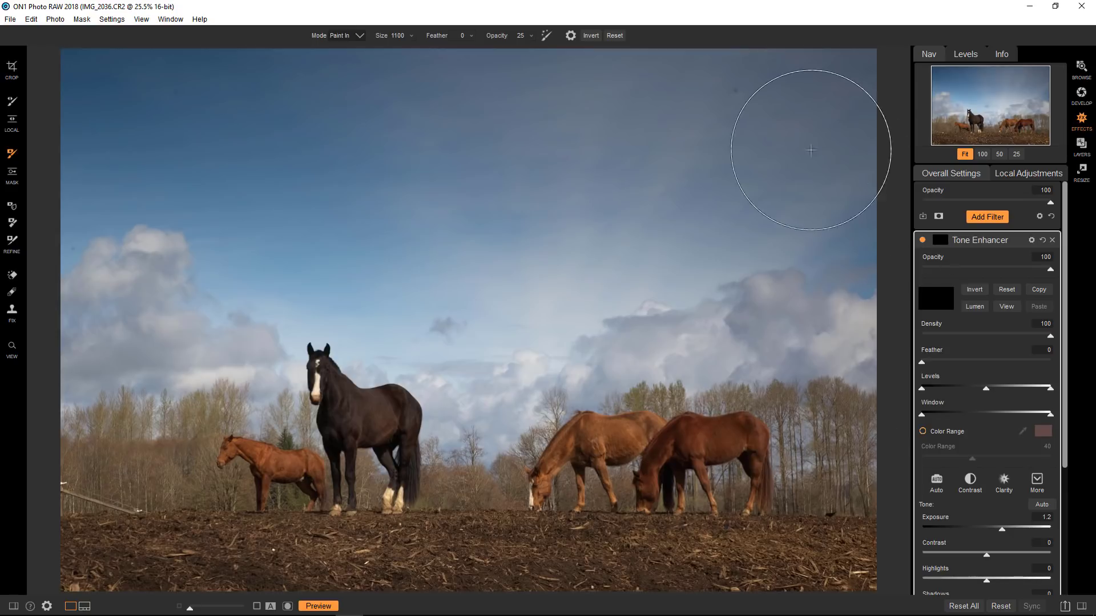
Step: Set brush Feather 100 and Opacity 100, then paint a soft glow across the sky
{"action": "left_click", "coordinate": [462, 35]}
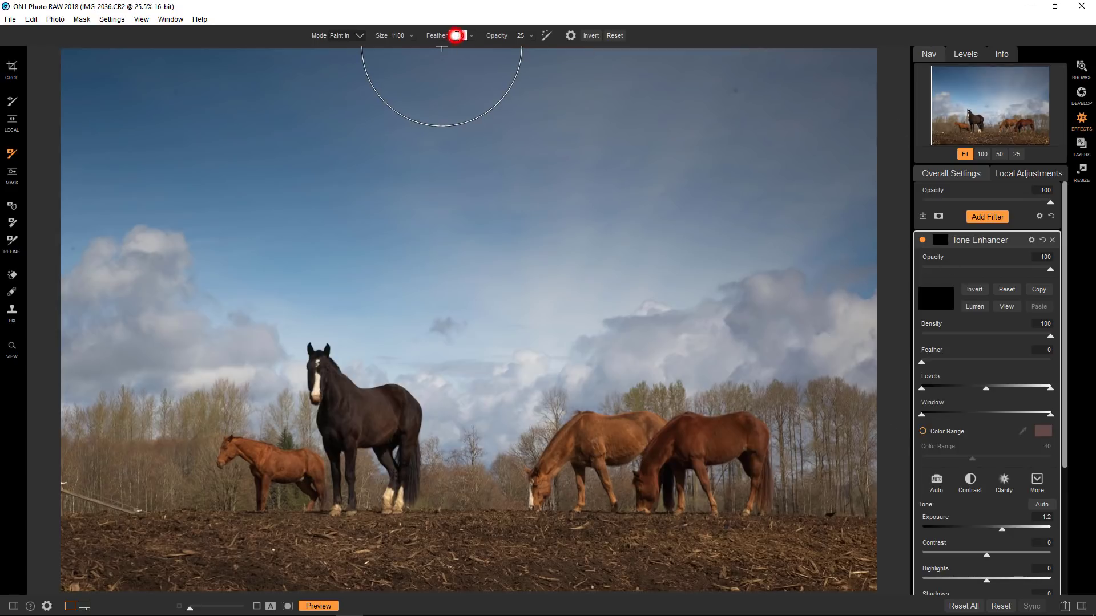
{"action": "type", "text": "100"}
{"action": "key", "text": "Return"}
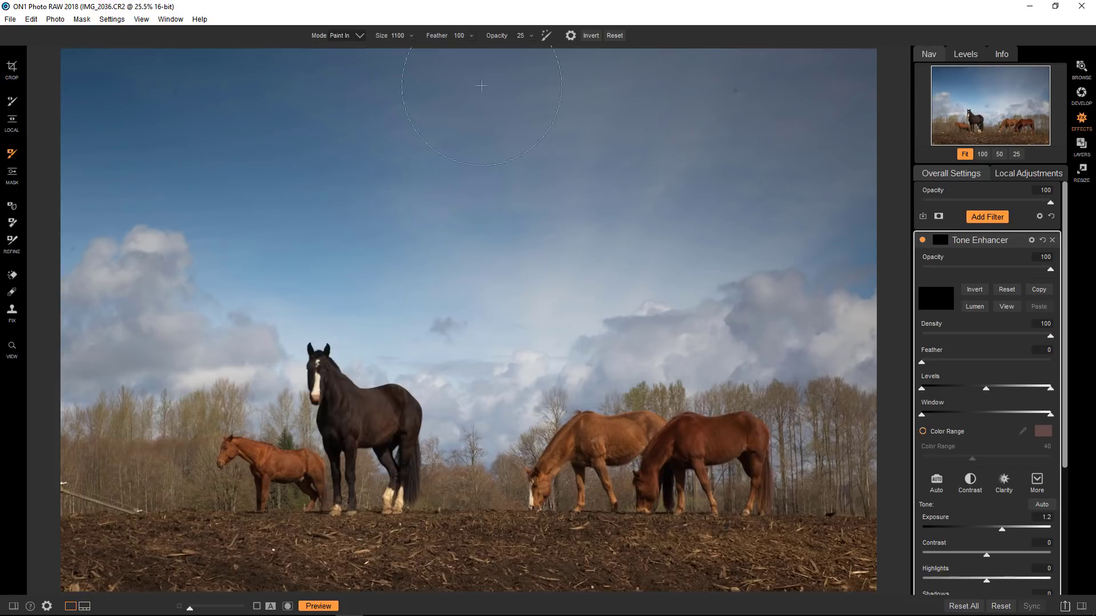
{"action": "left_click", "coordinate": [568, 181]}
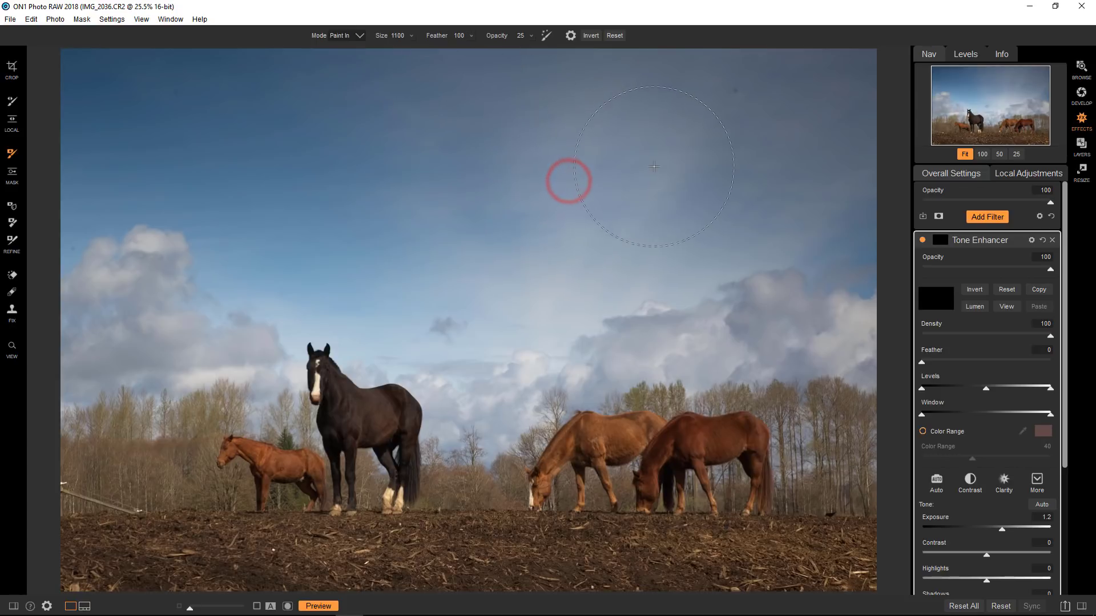
{"action": "left_click", "coordinate": [517, 35]}
{"action": "type", "text": "100"}
{"action": "key", "text": "Return"}
{"action": "mouse_move", "coordinate": [606, 197]}
{"action": "left_mouse_down"}
{"action": "mouse_move", "coordinate": [545, 214]}
{"action": "mouse_move", "coordinate": [651, 184]}
{"action": "mouse_move", "coordinate": [540, 175]}
{"action": "mouse_move", "coordinate": [565, 220]}
{"action": "mouse_move", "coordinate": [614, 143]}
{"action": "mouse_move", "coordinate": [487, 193]}
{"action": "mouse_move", "coordinate": [517, 221]}
{"action": "mouse_move", "coordinate": [492, 169]}
{"action": "mouse_move", "coordinate": [335, 187]}
{"action": "mouse_move", "coordinate": [470, 208]}
{"action": "mouse_move", "coordinate": [666, 202]}
{"action": "mouse_move", "coordinate": [630, 237]}
{"action": "mouse_move", "coordinate": [650, 239]}
{"action": "mouse_move", "coordinate": [745, 216]}
{"action": "mouse_move", "coordinate": [712, 198]}
{"action": "mouse_move", "coordinate": [806, 166]}
{"action": "mouse_move", "coordinate": [833, 173]}
{"action": "mouse_move", "coordinate": [802, 189]}
{"action": "mouse_move", "coordinate": [821, 210]}
{"action": "mouse_move", "coordinate": [813, 96]}
{"action": "mouse_move", "coordinate": [610, 103]}
{"action": "mouse_move", "coordinate": [119, 78]}
{"action": "mouse_move", "coordinate": [107, 111]}
{"action": "mouse_move", "coordinate": [105, 170]}
{"action": "mouse_move", "coordinate": [199, 166]}
{"action": "mouse_move", "coordinate": [262, 210]}
{"action": "mouse_move", "coordinate": [292, 260]}
{"action": "mouse_move", "coordinate": [351, 280]}
{"action": "mouse_move", "coordinate": [461, 284]}
{"action": "mouse_move", "coordinate": [639, 227]}
{"action": "mouse_move", "coordinate": [340, 189]}
{"action": "mouse_move", "coordinate": [204, 131]}
{"action": "mouse_move", "coordinate": [686, 152]}
{"action": "mouse_move", "coordinate": [820, 193]}
{"action": "left_mouse_up"}
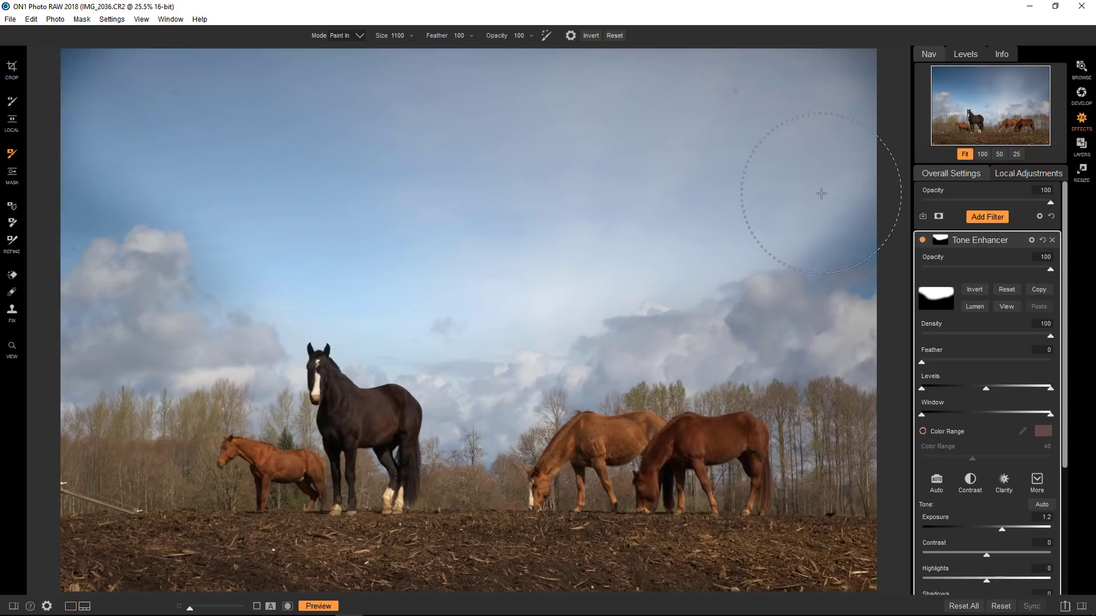
Step: Reset and invert the mask, paint a hard-edged sky stroke at Feather 0, then reset again
{"action": "left_click", "coordinate": [1004, 289]}
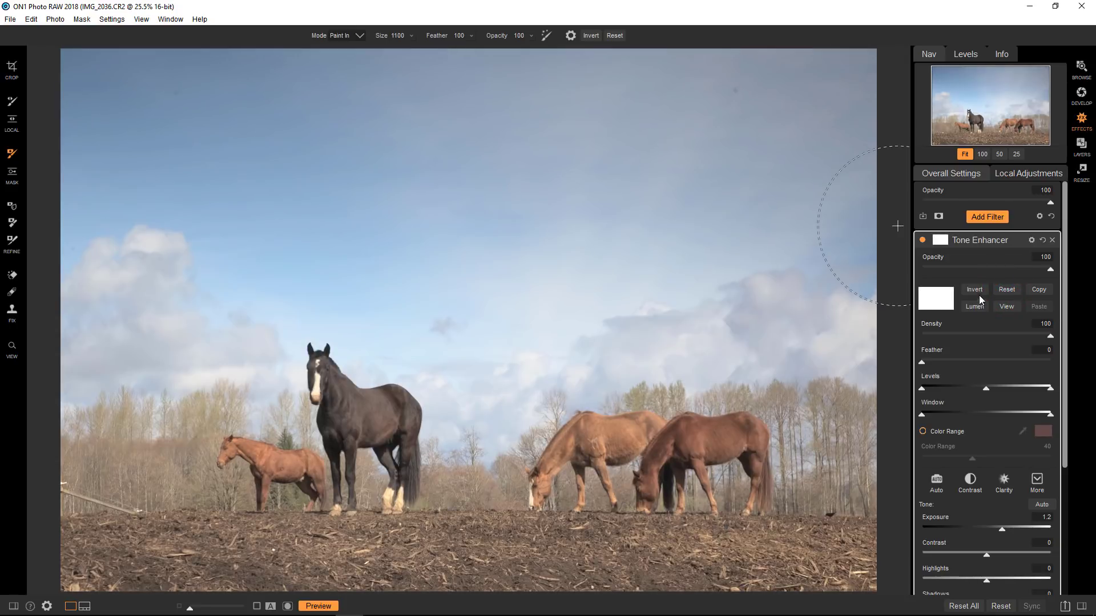
{"action": "left_click", "coordinate": [979, 293]}
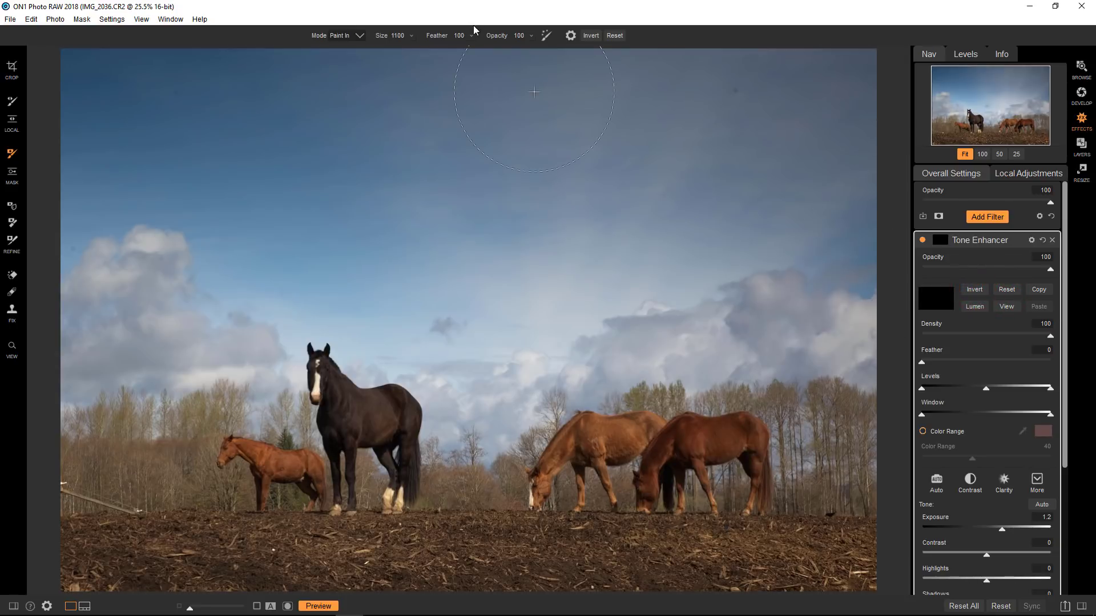
{"action": "left_click", "coordinate": [457, 34]}
{"action": "type", "text": "0"}
{"action": "mouse_move", "coordinate": [451, 114]}
{"action": "left_mouse_down"}
{"action": "mouse_move", "coordinate": [470, 153]}
{"action": "mouse_move", "coordinate": [569, 165]}
{"action": "mouse_move", "coordinate": [530, 215]}
{"action": "mouse_move", "coordinate": [425, 252]}
{"action": "mouse_move", "coordinate": [816, 167]}
{"action": "mouse_move", "coordinate": [799, 106]}
{"action": "mouse_move", "coordinate": [679, 98]}
{"action": "mouse_move", "coordinate": [413, 123]}
{"action": "mouse_move", "coordinate": [232, 111]}
{"action": "left_mouse_up"}
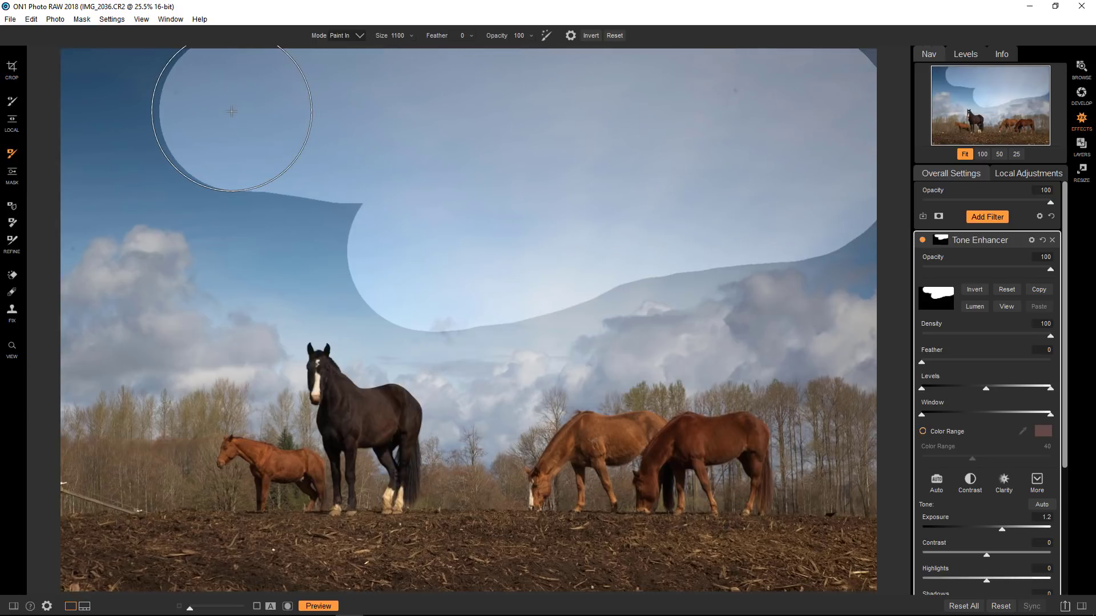
{"action": "left_click", "coordinate": [1007, 291]}
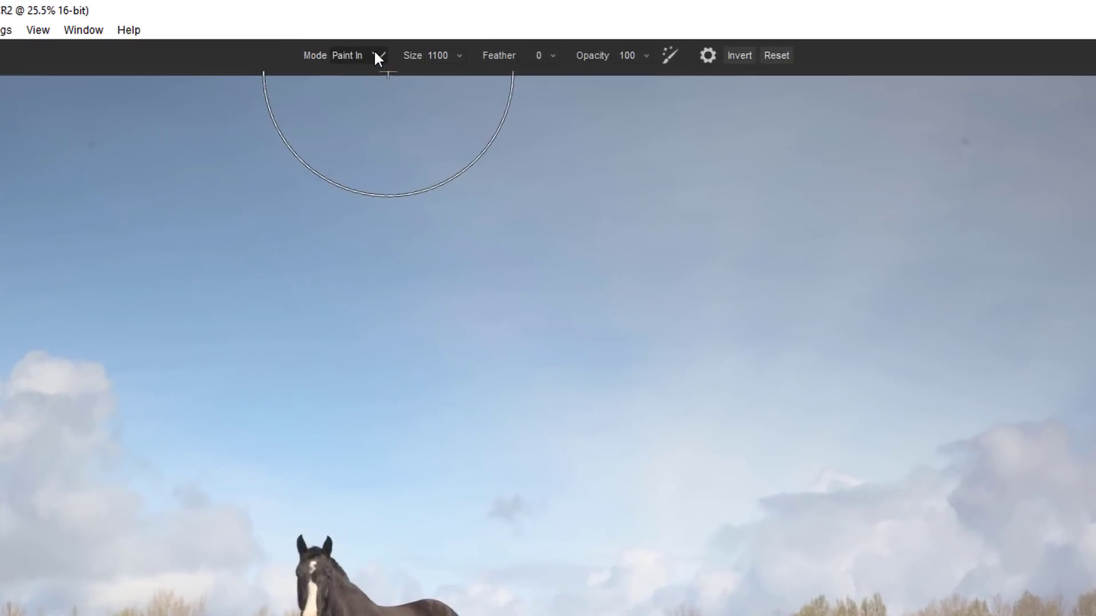
Step: Switch the mask brush to Paint Out with a Feather of 100
{"action": "left_click", "coordinate": [378, 55]}
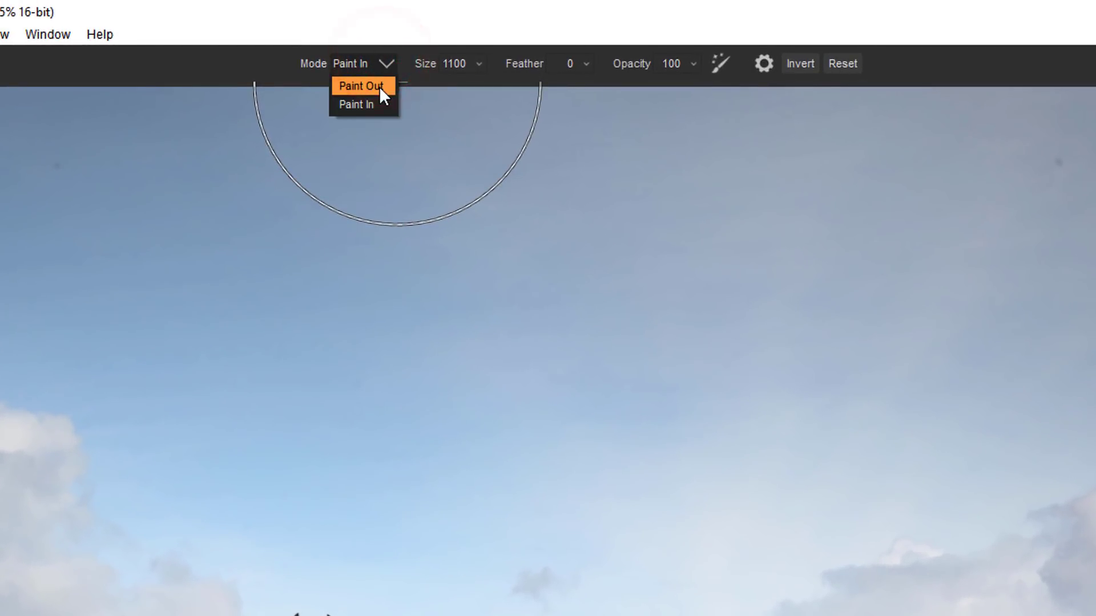
{"action": "left_click", "coordinate": [379, 87]}
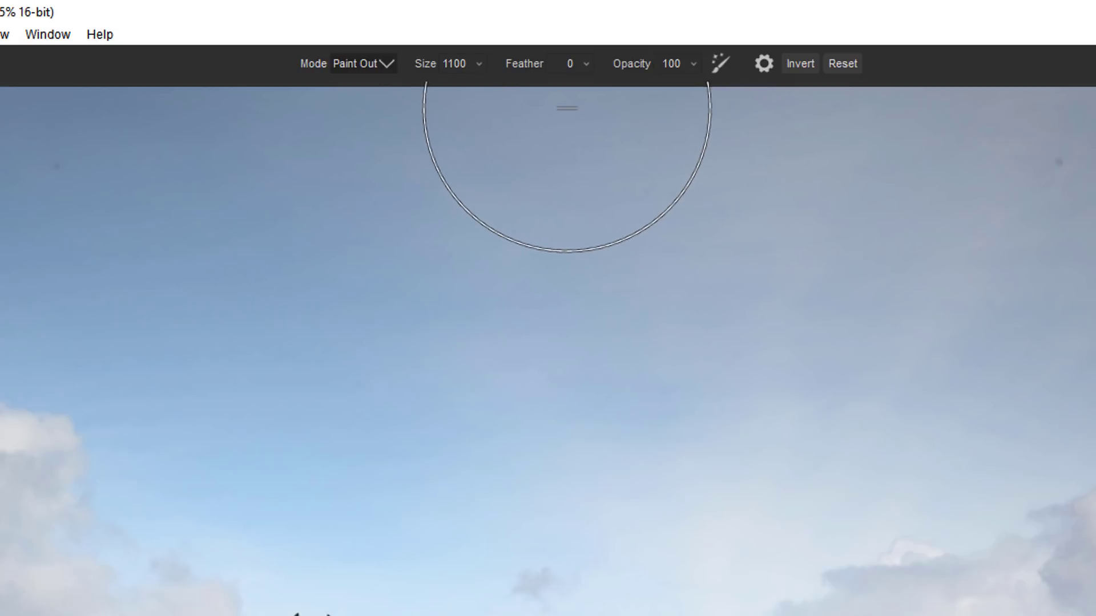
{"action": "left_click", "coordinate": [565, 63]}
{"action": "double_click", "coordinate": [565, 64]}
{"action": "type", "text": "100"}
{"action": "key", "text": "Return"}
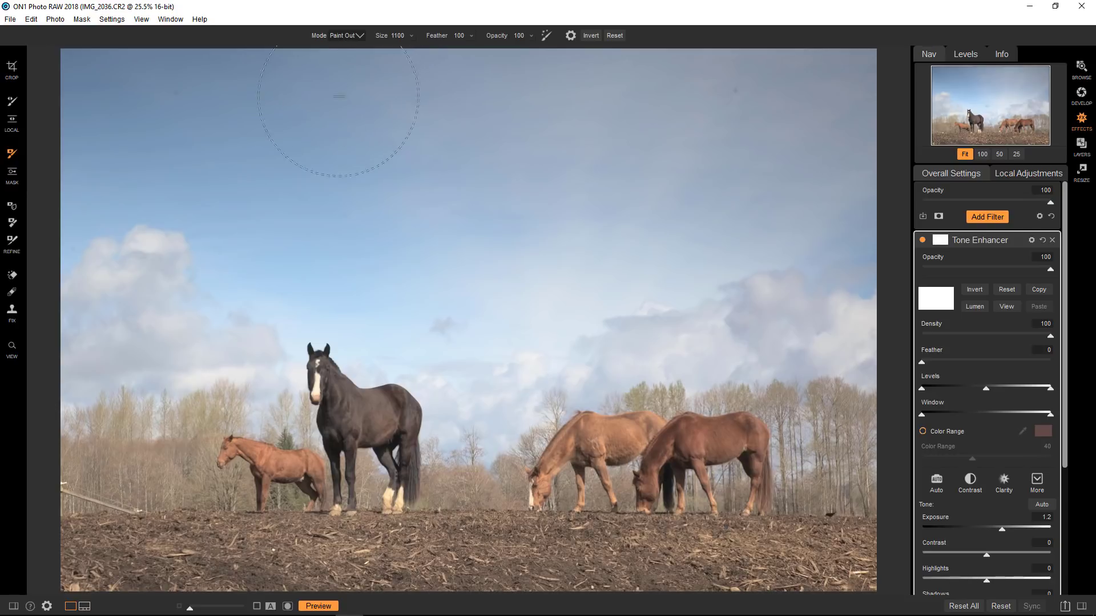
Step: Paint out soft strokes across the top of the sky and above the black horse
{"action": "left_click", "coordinate": [342, 117]}
{"action": "mouse_move", "coordinate": [266, 132]}
{"action": "left_mouse_down"}
{"action": "mouse_move", "coordinate": [401, 126]}
{"action": "mouse_move", "coordinate": [296, 116]}
{"action": "mouse_move", "coordinate": [527, 143]}
{"action": "mouse_move", "coordinate": [642, 127]}
{"action": "mouse_move", "coordinate": [588, 133]}
{"action": "mouse_move", "coordinate": [412, 106]}
{"action": "mouse_move", "coordinate": [622, 74]}
{"action": "mouse_move", "coordinate": [795, 73]}
{"action": "mouse_move", "coordinate": [842, 81]}
{"action": "mouse_move", "coordinate": [867, 115]}
{"action": "mouse_move", "coordinate": [766, 177]}
{"action": "mouse_move", "coordinate": [830, 187]}
{"action": "mouse_move", "coordinate": [659, 224]}
{"action": "mouse_move", "coordinate": [481, 289]}
{"action": "mouse_move", "coordinate": [414, 290]}
{"action": "mouse_move", "coordinate": [375, 257]}
{"action": "mouse_move", "coordinate": [323, 263]}
{"action": "mouse_move", "coordinate": [259, 201]}
{"action": "mouse_move", "coordinate": [269, 248]}
{"action": "mouse_move", "coordinate": [203, 172]}
{"action": "mouse_move", "coordinate": [76, 196]}
{"action": "left_mouse_up"}
{"action": "mouse_move", "coordinate": [162, 94]}
{"action": "left_mouse_down"}
{"action": "mouse_move", "coordinate": [90, 68]}
{"action": "mouse_move", "coordinate": [454, 51]}
{"action": "mouse_move", "coordinate": [663, 82]}
{"action": "left_mouse_up"}
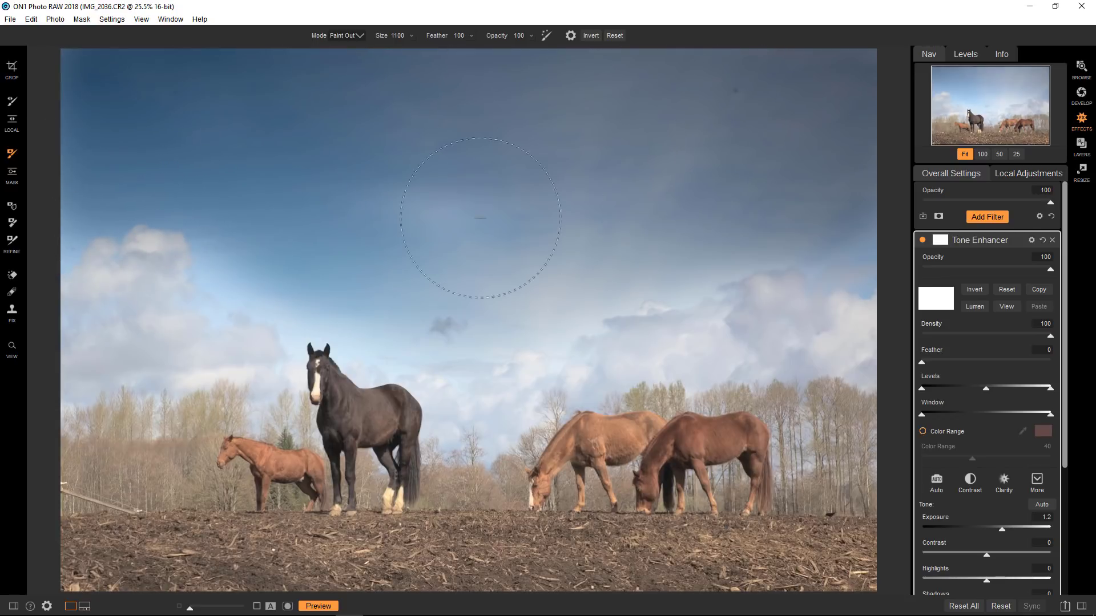
{"action": "mouse_move", "coordinate": [480, 218]}
{"action": "left_mouse_down"}
{"action": "mouse_move", "coordinate": [493, 193]}
{"action": "mouse_move", "coordinate": [573, 195]}
{"action": "mouse_move", "coordinate": [457, 279]}
{"action": "mouse_move", "coordinate": [378, 311]}
{"action": "mouse_move", "coordinate": [261, 233]}
{"action": "mouse_move", "coordinate": [387, 299]}
{"action": "mouse_move", "coordinate": [482, 293]}
{"action": "mouse_move", "coordinate": [655, 240]}
{"action": "mouse_move", "coordinate": [833, 224]}
{"action": "left_mouse_up"}
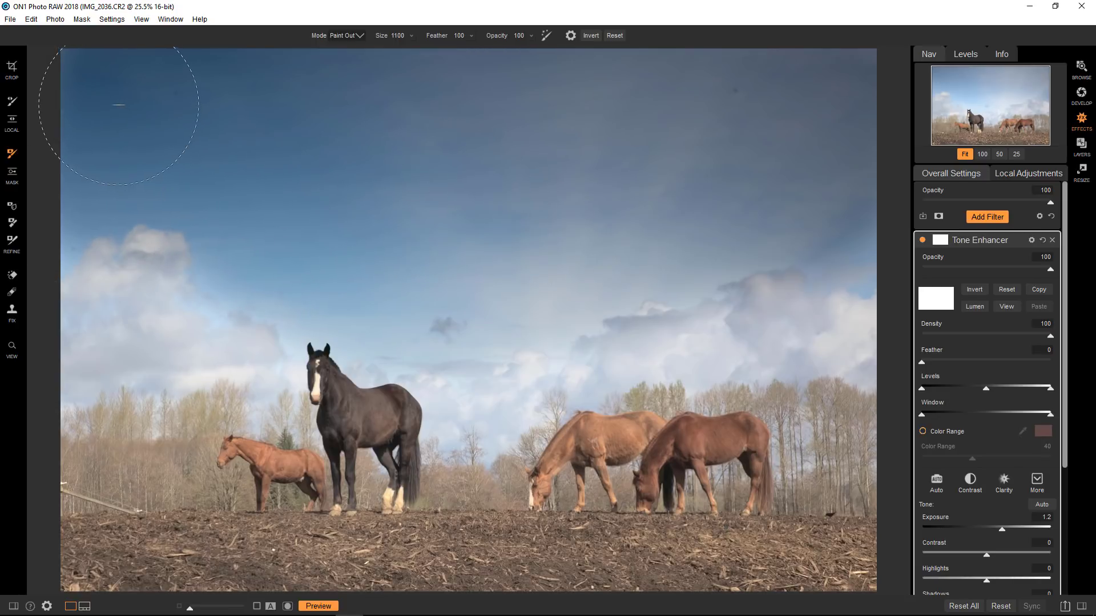
{"action": "left_click_drag", "start_coordinate": [790, 92], "coordinate": [835, 92]}
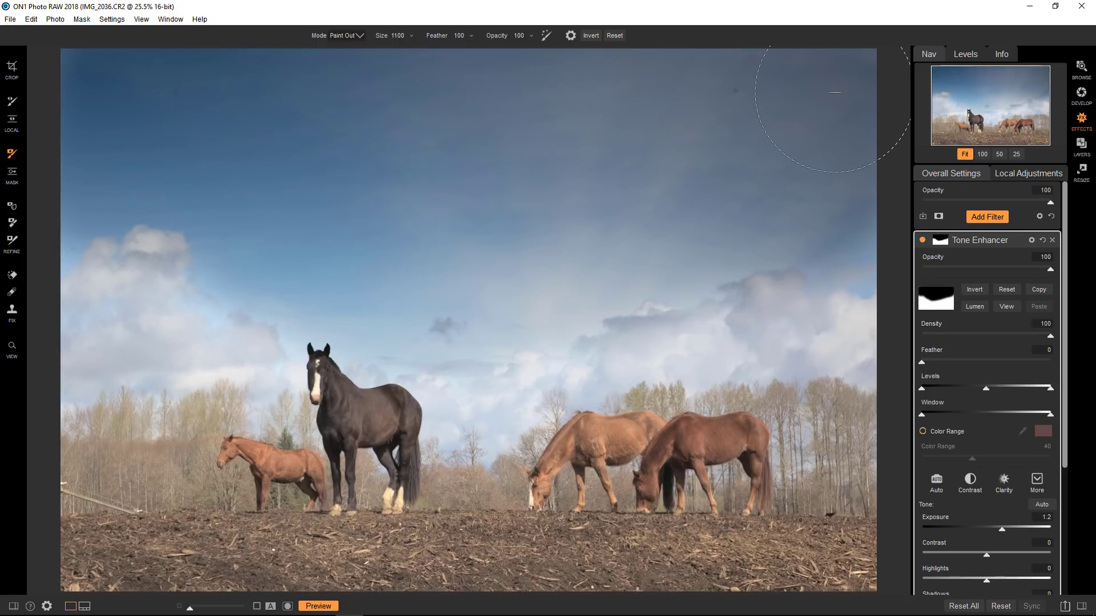
Step: In mask view, paint out the top-left and top-right sky corners, then return to the photo
{"action": "left_click", "coordinate": [1007, 307]}
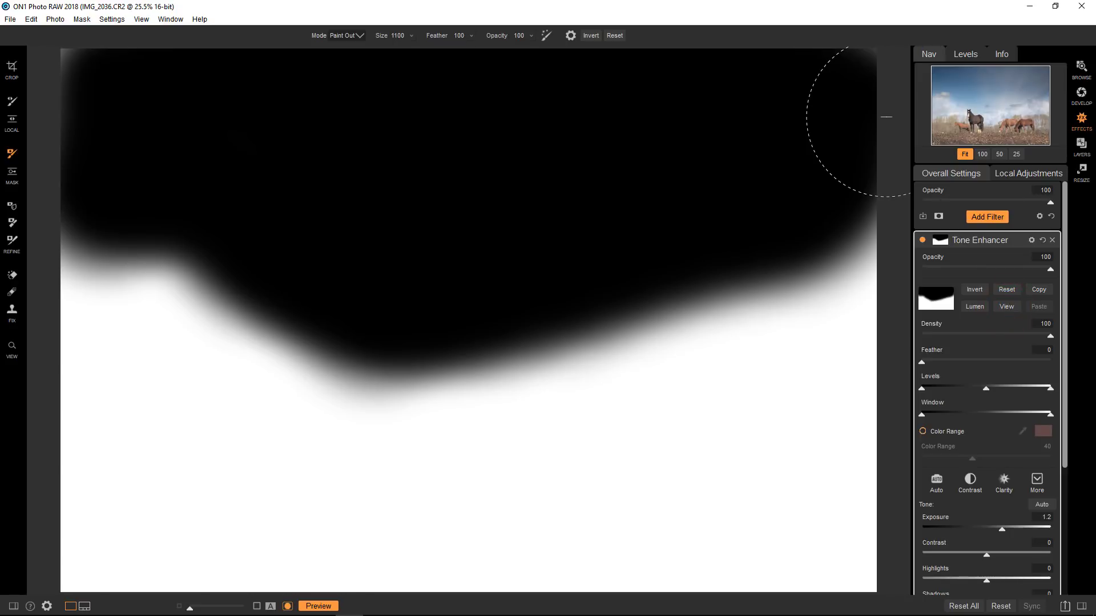
{"action": "left_click", "coordinate": [78, 71]}
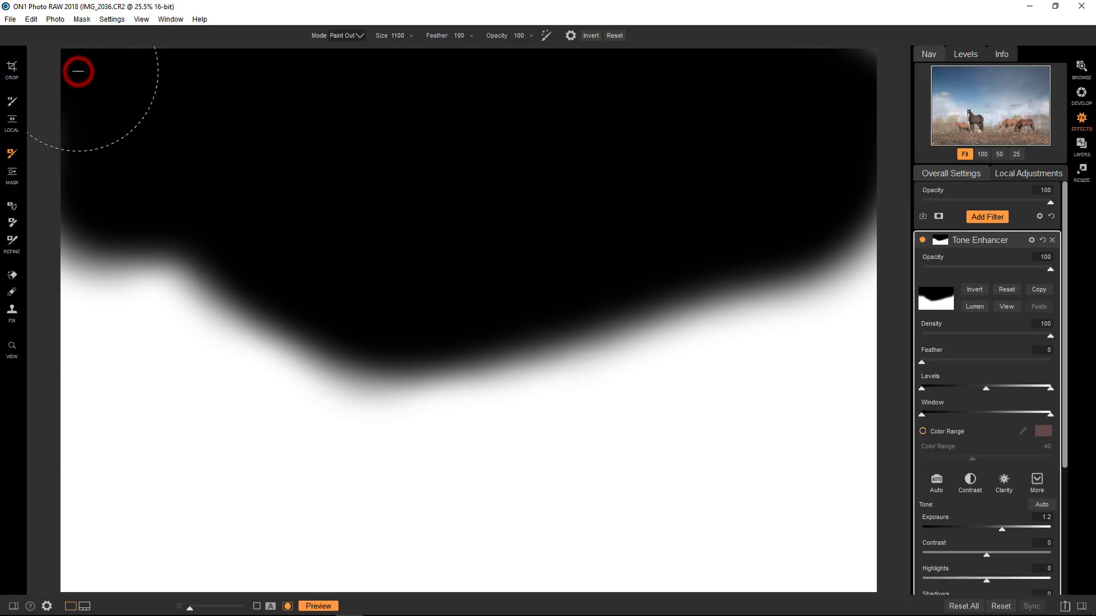
{"action": "left_click", "coordinate": [876, 67]}
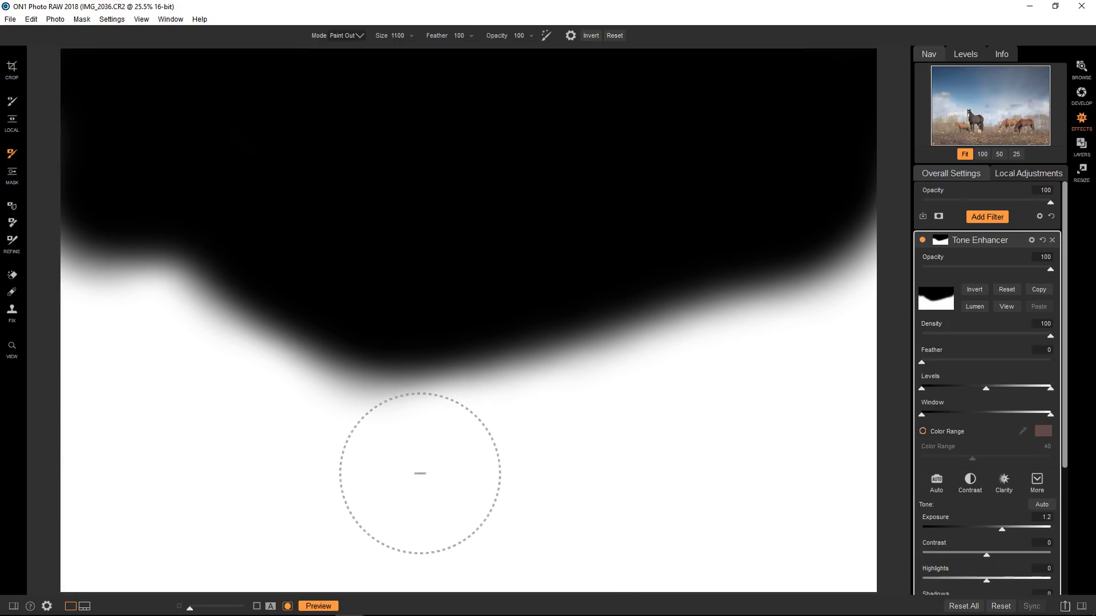
{"action": "left_click", "coordinate": [1008, 307]}
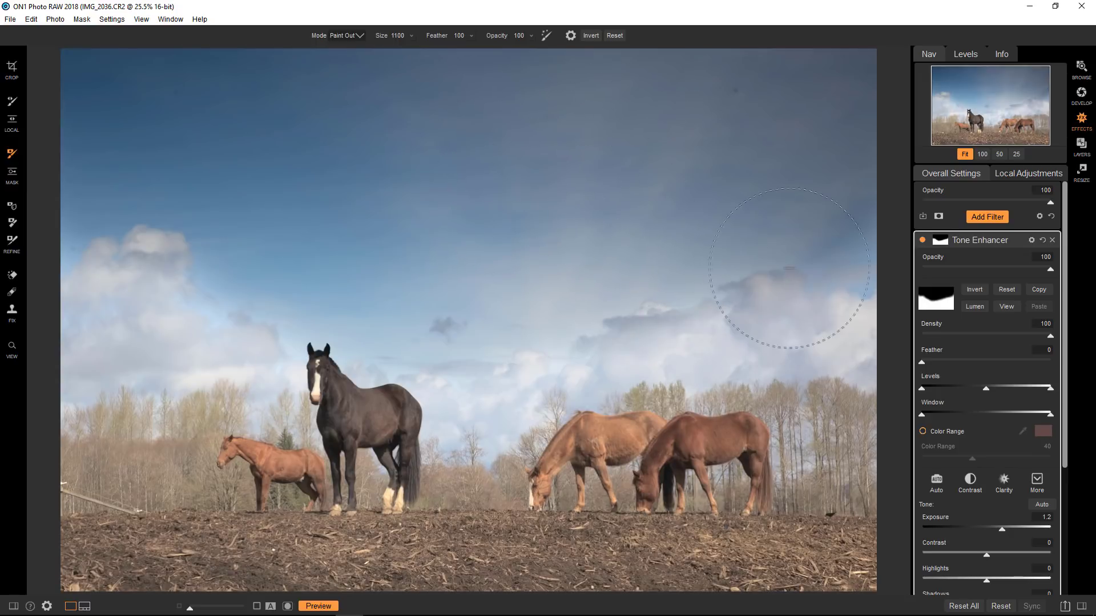
Step: Clear the Tone Enhancer mask and invert it so the effect is hidden everywhere
{"action": "left_click", "coordinate": [1001, 290]}
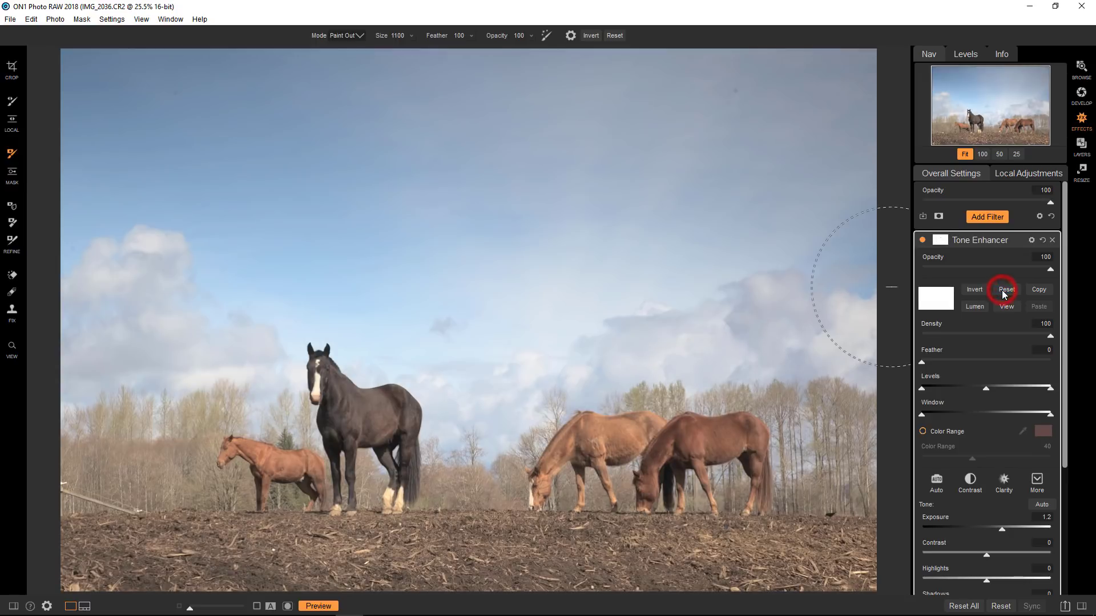
{"action": "left_click", "coordinate": [974, 290]}
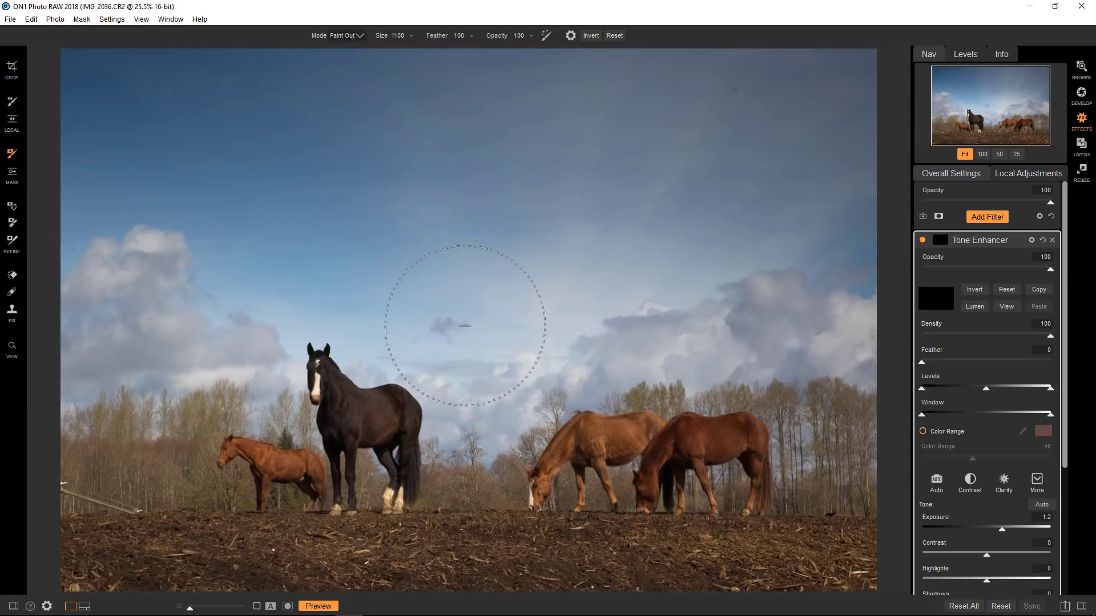
Step: Use a smaller Paint In brush with Feather 50 to brush the effect onto the black horse
{"action": "key", "text": "bracketleft"}
{"action": "key", "text": "bracketleft"}
{"action": "key", "text": "bracketleft"}
{"action": "key", "text": "bracketleft"}
{"action": "key", "text": "bracketleft"}
{"action": "key", "text": "bracketleft"}
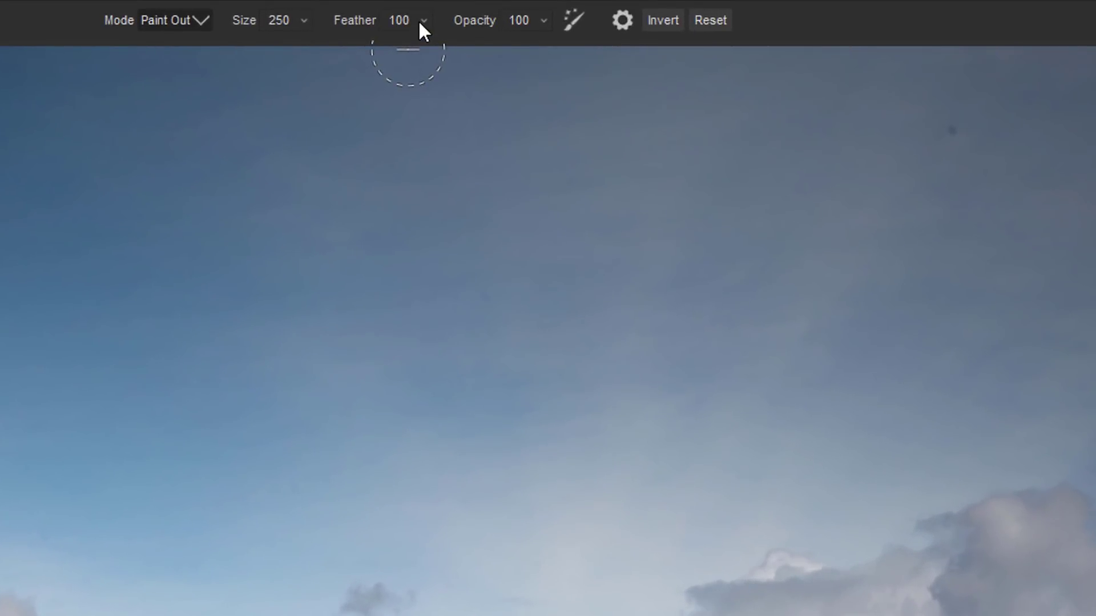
{"action": "left_click", "coordinate": [421, 23]}
{"action": "left_click", "coordinate": [399, 20]}
{"action": "type", "text": "50"}
{"action": "key", "text": "Return"}
{"action": "left_click", "coordinate": [208, 8]}
{"action": "left_click", "coordinate": [171, 65]}
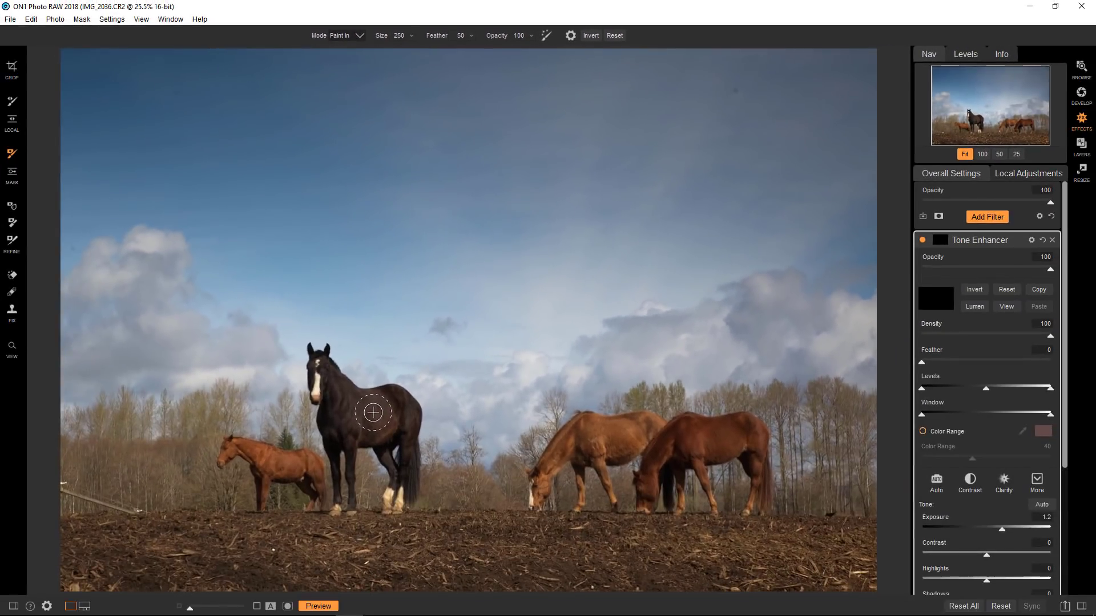
{"action": "mouse_move", "coordinate": [367, 411]}
{"action": "left_mouse_down"}
{"action": "mouse_move", "coordinate": [343, 397]}
{"action": "mouse_move", "coordinate": [362, 415]}
{"action": "mouse_move", "coordinate": [320, 368]}
{"action": "mouse_move", "coordinate": [337, 432]}
{"action": "mouse_move", "coordinate": [401, 431]}
{"action": "mouse_move", "coordinate": [388, 404]}
{"action": "mouse_move", "coordinate": [408, 432]}
{"action": "mouse_move", "coordinate": [397, 402]}
{"action": "mouse_move", "coordinate": [382, 400]}
{"action": "mouse_move", "coordinate": [401, 428]}
{"action": "mouse_move", "coordinate": [402, 495]}
{"action": "mouse_move", "coordinate": [370, 423]}
{"action": "mouse_move", "coordinate": [346, 425]}
{"action": "mouse_move", "coordinate": [333, 452]}
{"action": "mouse_move", "coordinate": [340, 504]}
{"action": "mouse_move", "coordinate": [360, 418]}
{"action": "left_mouse_up"}
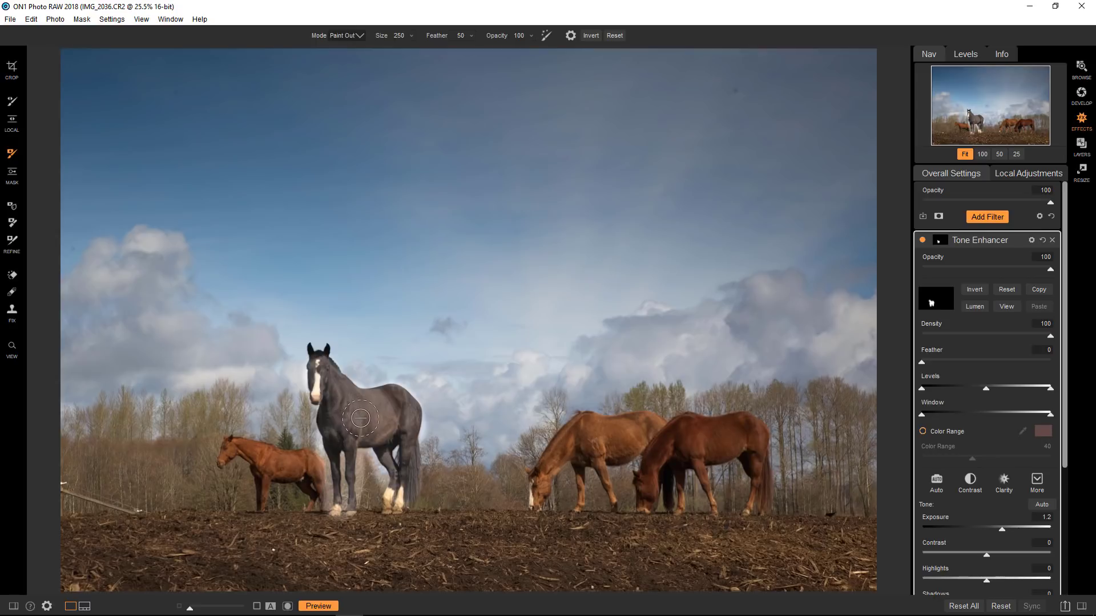
Step: Paint out spill near the brown horse, hind legs and sky, then paint in the neck and shoulder
{"action": "left_click_drag", "start_coordinate": [319, 502], "coordinate": [304, 449]}
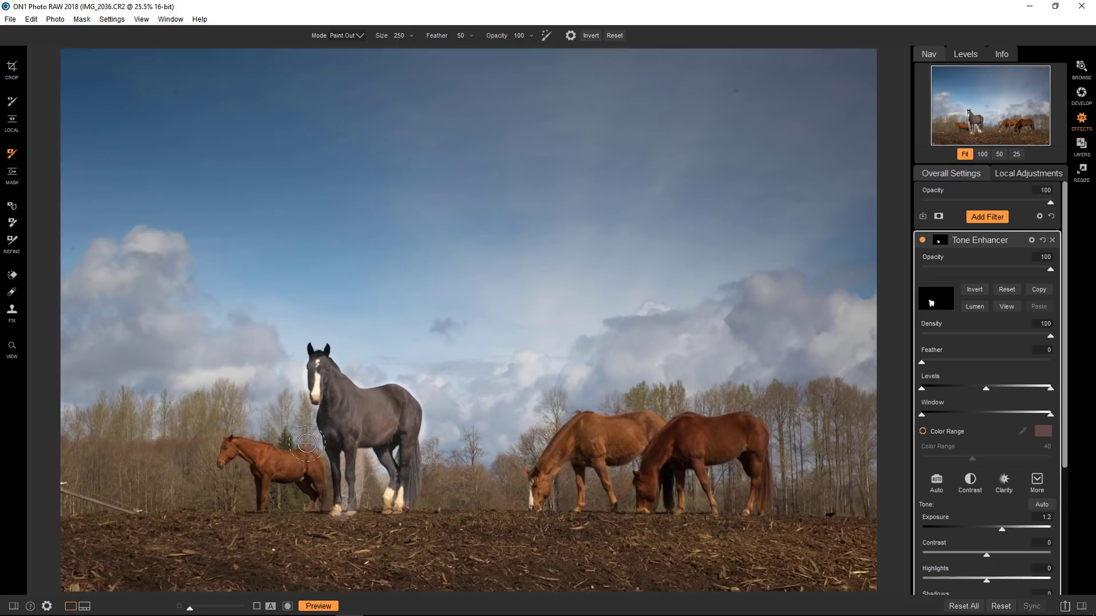
{"action": "left_click_drag", "start_coordinate": [368, 505], "coordinate": [368, 471]}
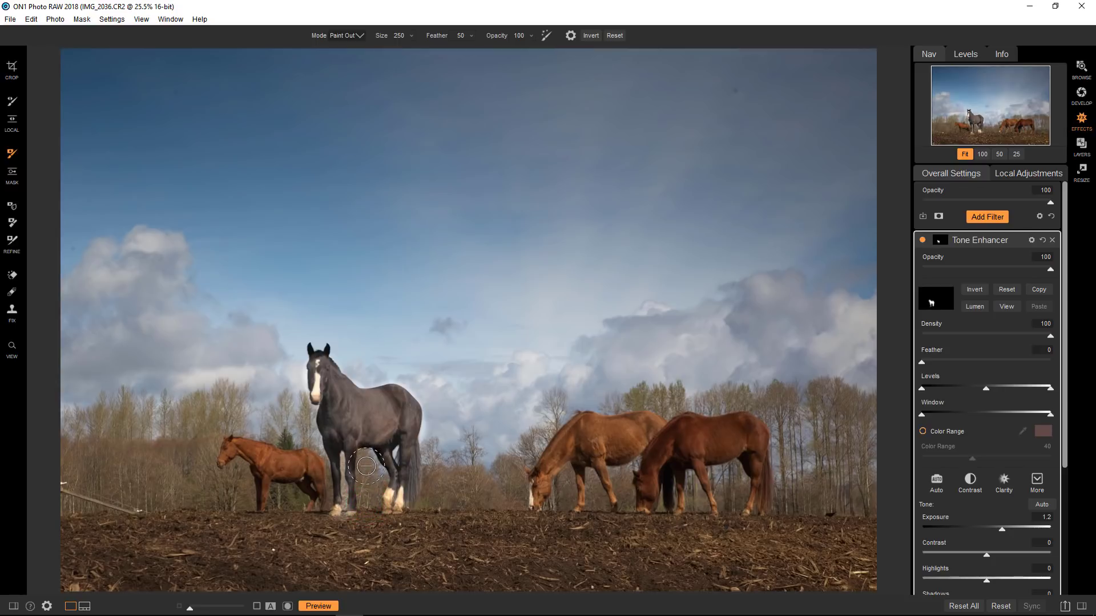
{"action": "mouse_move", "coordinate": [440, 449]}
{"action": "left_mouse_down"}
{"action": "mouse_move", "coordinate": [433, 387]}
{"action": "mouse_move", "coordinate": [354, 375]}
{"action": "left_mouse_up"}
{"action": "key", "text": "x"}
{"action": "mouse_move", "coordinate": [338, 381]}
{"action": "left_mouse_down"}
{"action": "mouse_move", "coordinate": [367, 416]}
{"action": "mouse_move", "coordinate": [395, 415]}
{"action": "mouse_move", "coordinate": [389, 397]}
{"action": "mouse_move", "coordinate": [404, 400]}
{"action": "mouse_move", "coordinate": [403, 414]}
{"action": "left_mouse_up"}
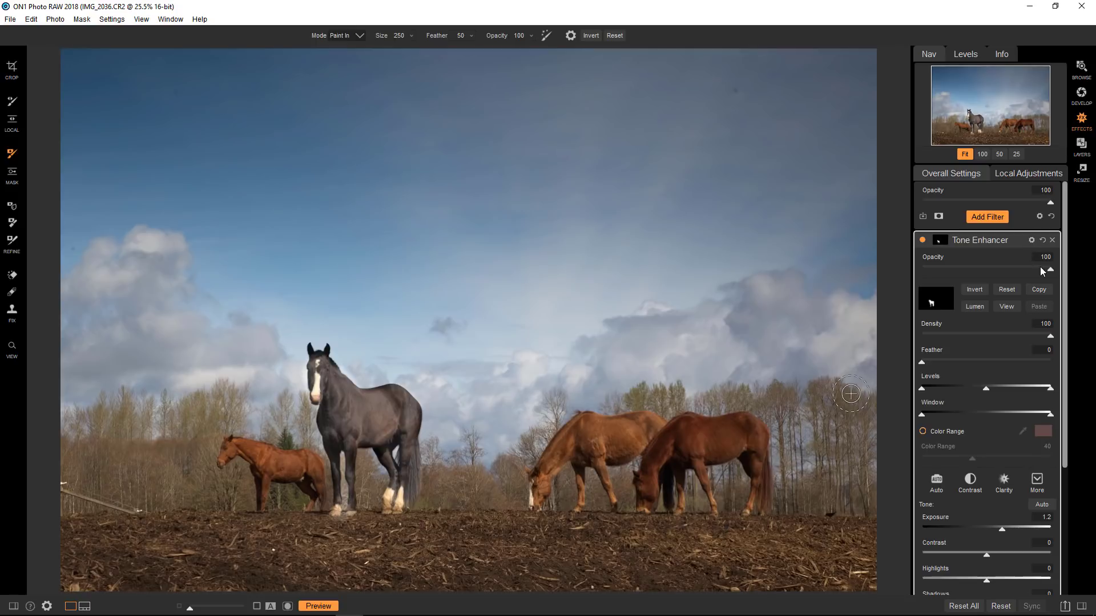
Step: Lower the Tone Enhancer opacity to 75 and check the mask before returning to the photo
{"action": "left_click_drag", "start_coordinate": [1050, 271], "coordinate": [1027, 269]}
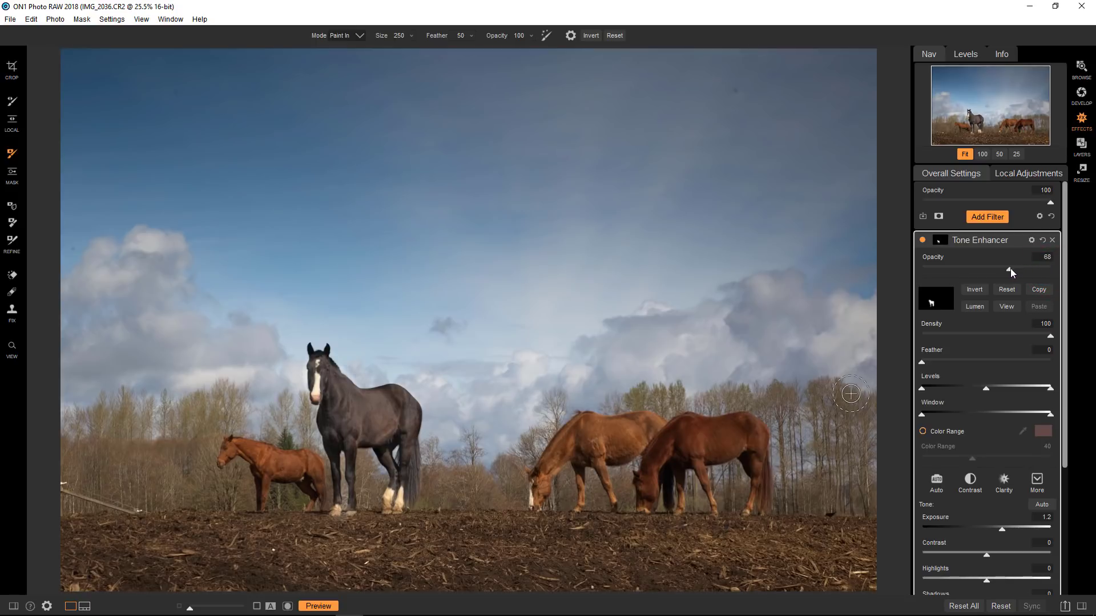
{"action": "left_click_drag", "start_coordinate": [994, 270], "coordinate": [992, 269]}
{"action": "left_click", "coordinate": [1012, 307]}
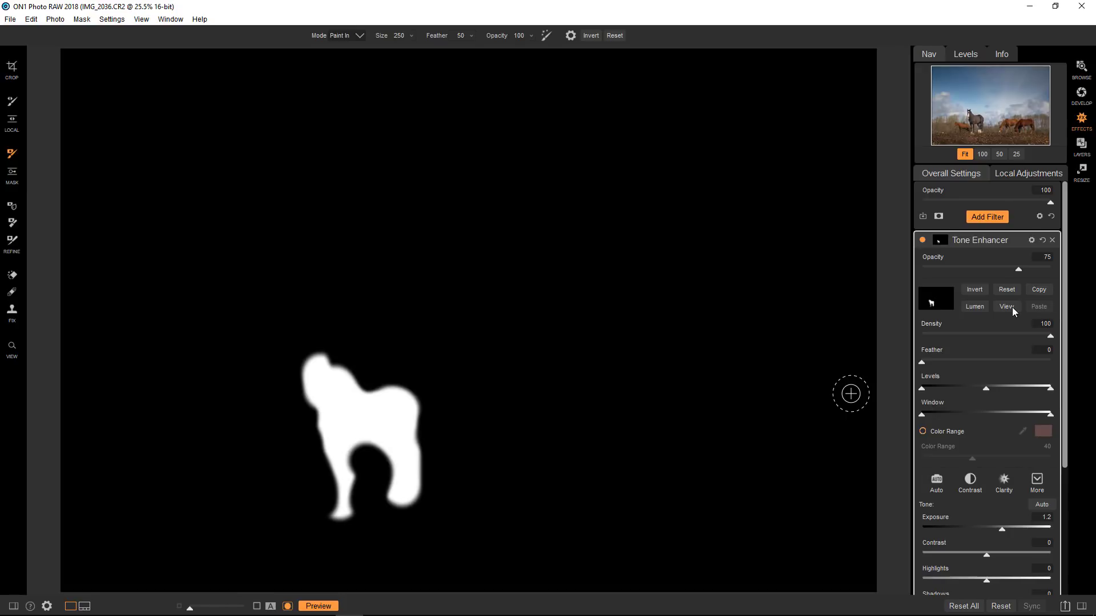
{"action": "left_click", "coordinate": [1011, 308]}
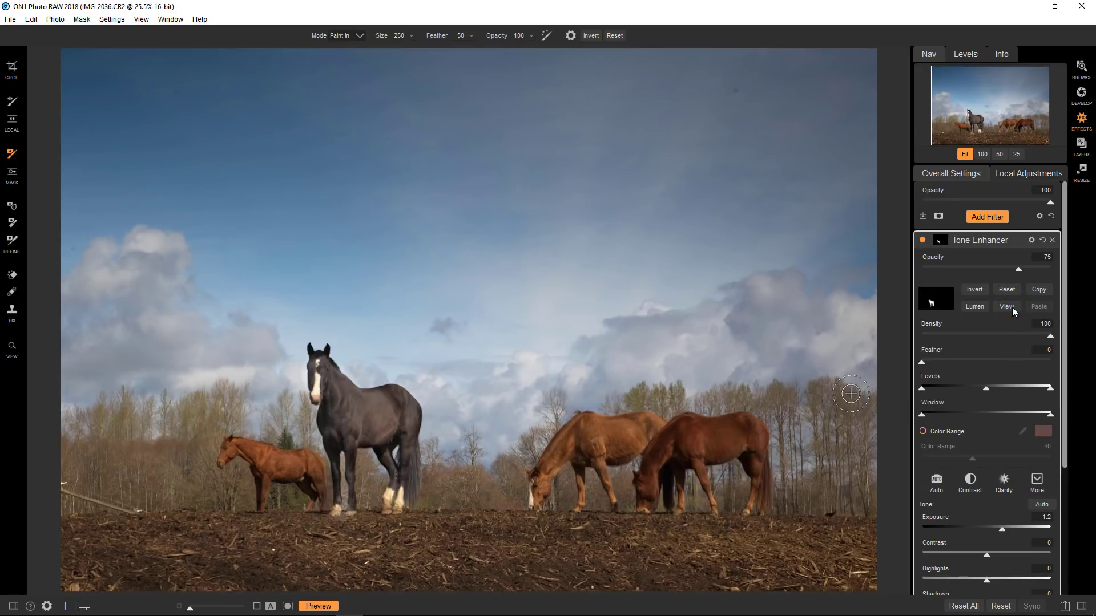
Step: Switch to Browse for the Work Files folder and deselect the horse photo IMG_2036
{"action": "left_click", "coordinate": [1088, 79]}
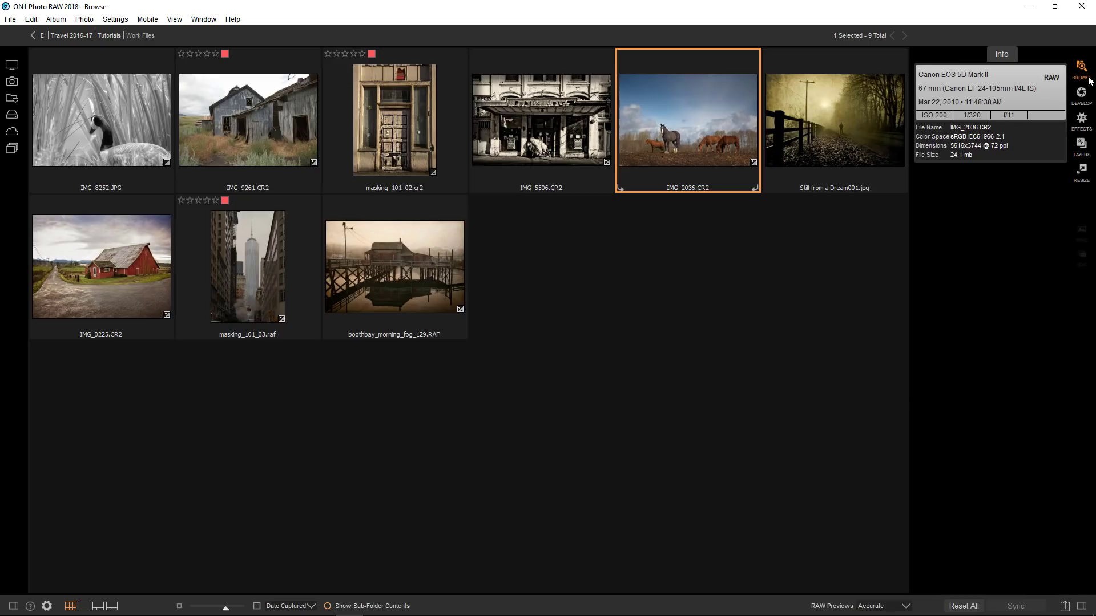
{"action": "left_click", "coordinate": [735, 290]}
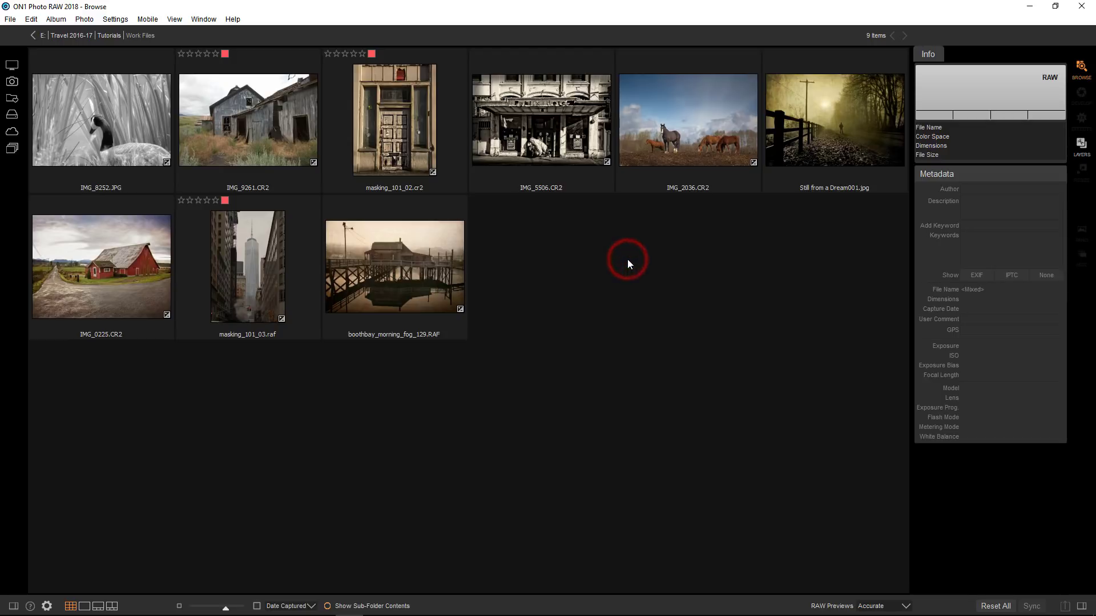
Step: Select all nine photos and open Rename Files with Text 'tutorial' and Serial Number 001
{"action": "key", "text": "ctrl+a"}
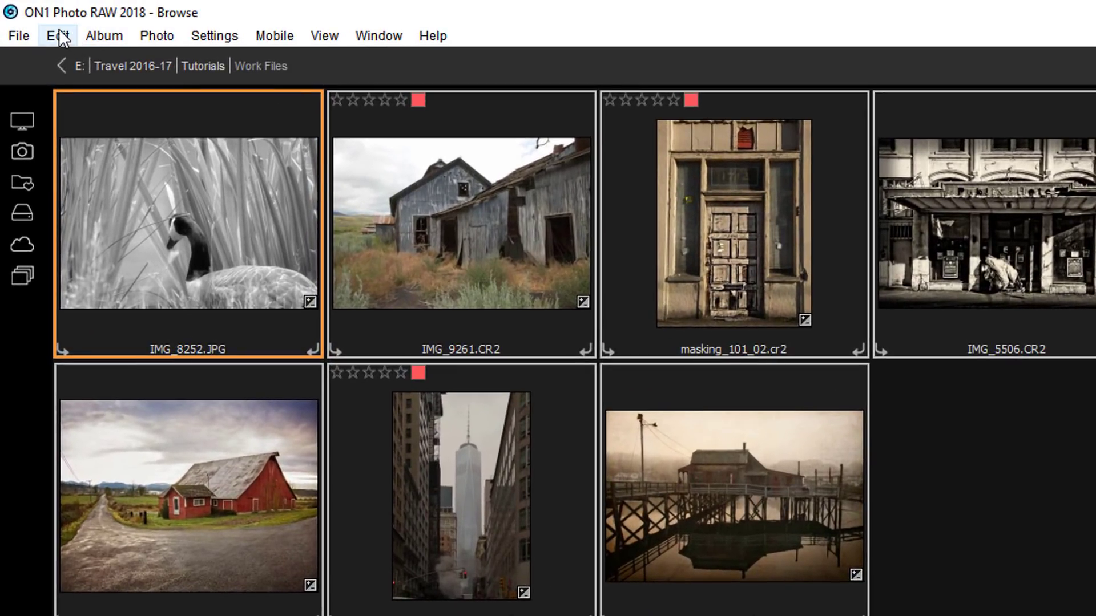
{"action": "left_click", "coordinate": [31, 18]}
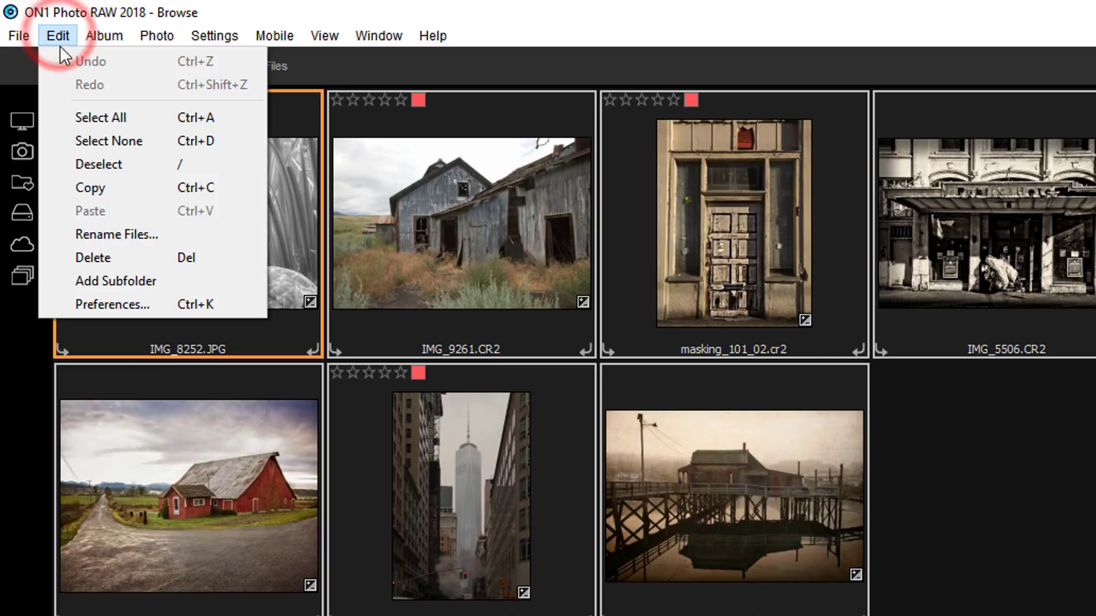
{"action": "left_click", "coordinate": [122, 234]}
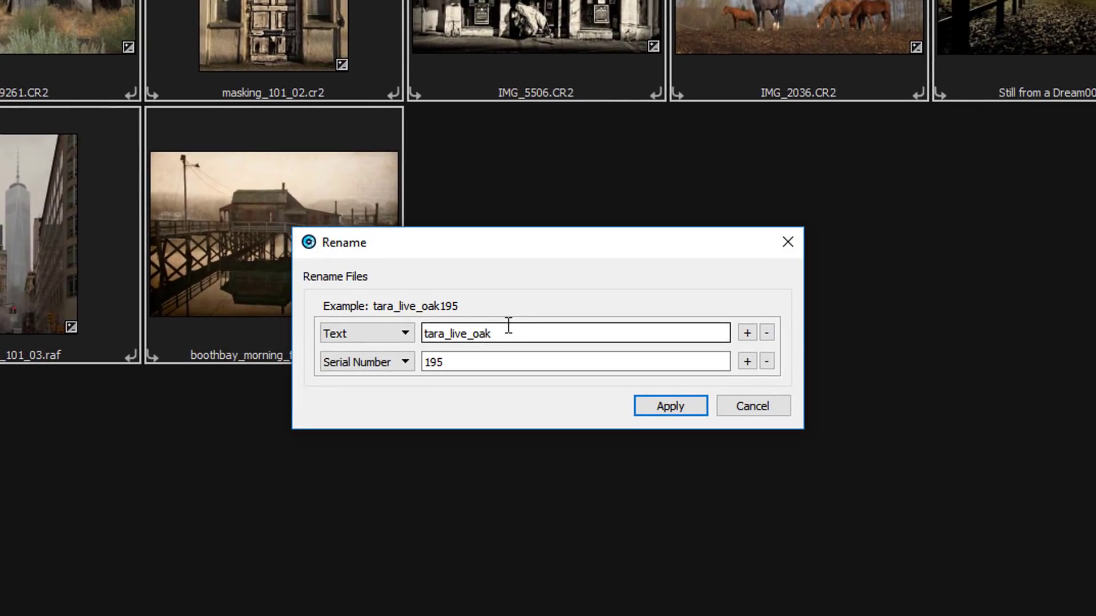
{"action": "double_click", "coordinate": [506, 330]}
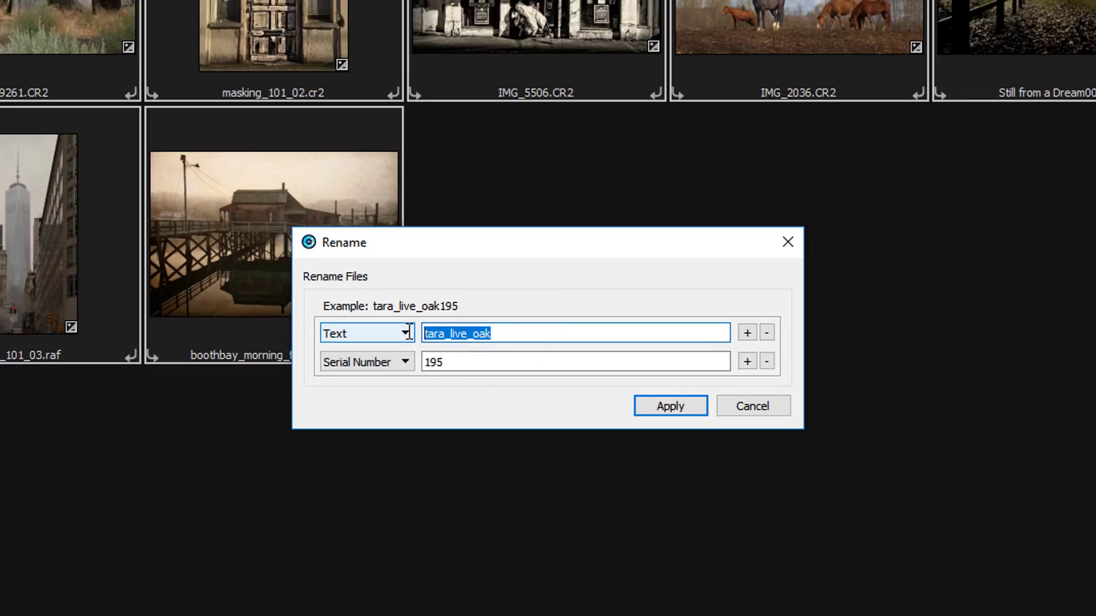
{"action": "type", "text": "t"}
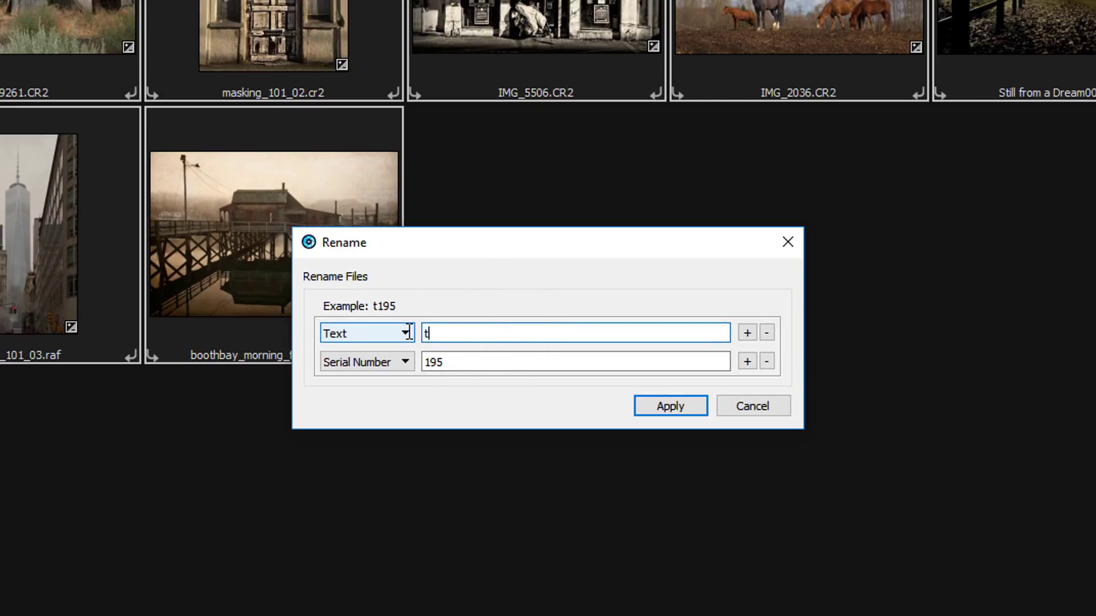
{"action": "type", "text": "utorial"}
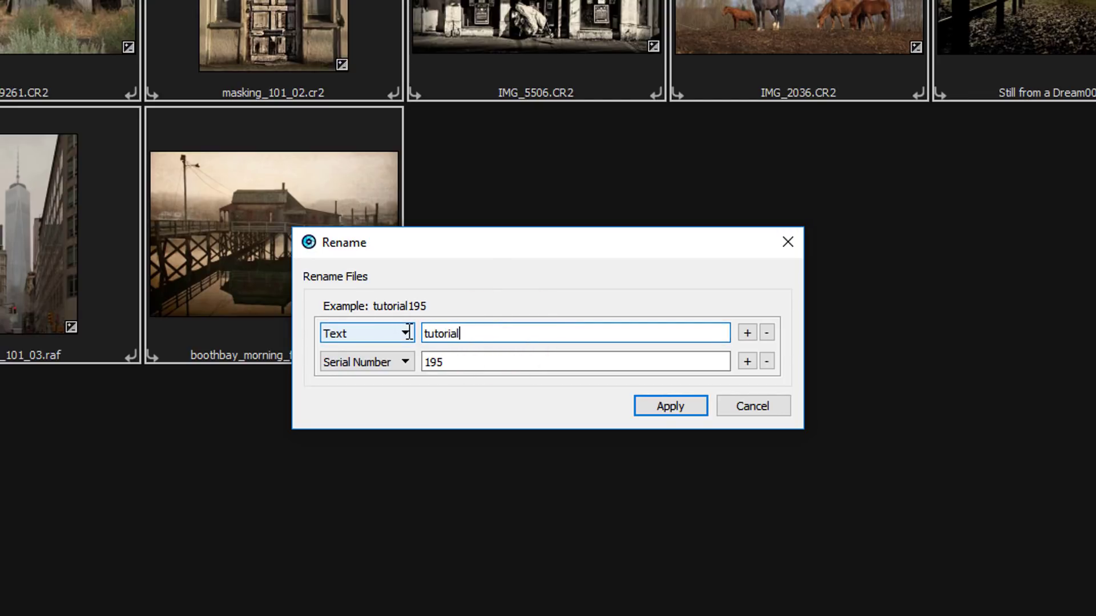
{"action": "double_click", "coordinate": [454, 360]}
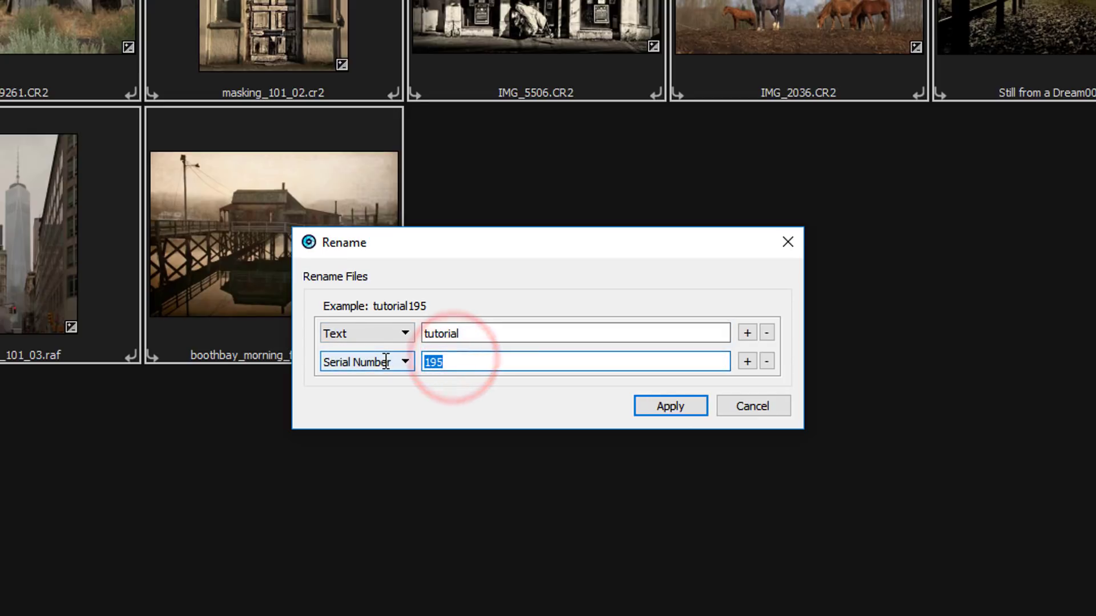
{"action": "type", "text": "001"}
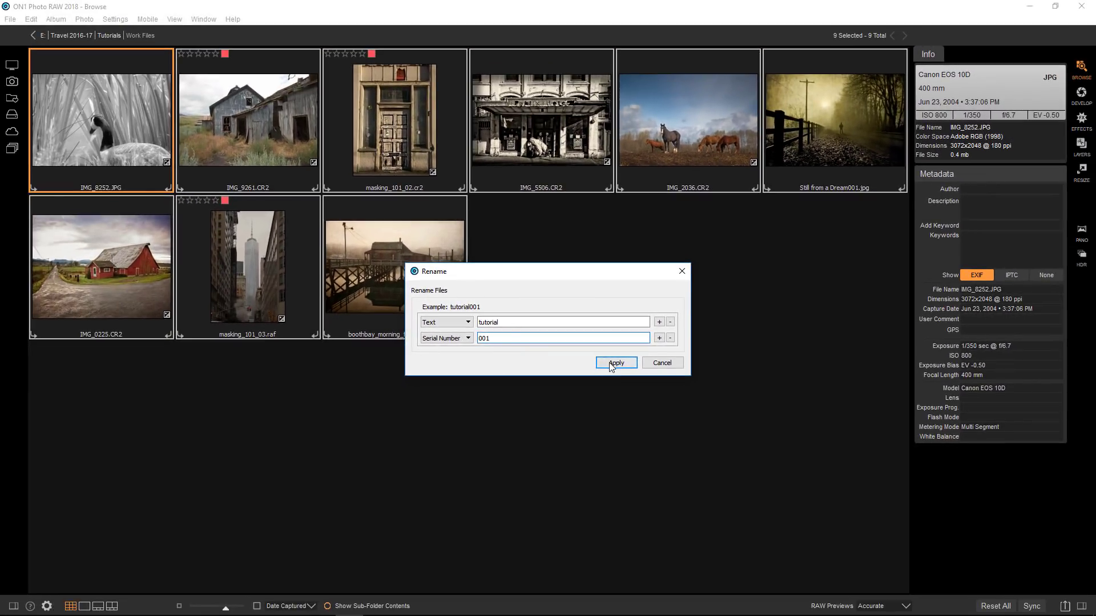
Step: Apply the rename so the nine files become tutorial001 through tutorial009
{"action": "left_click", "coordinate": [610, 364]}
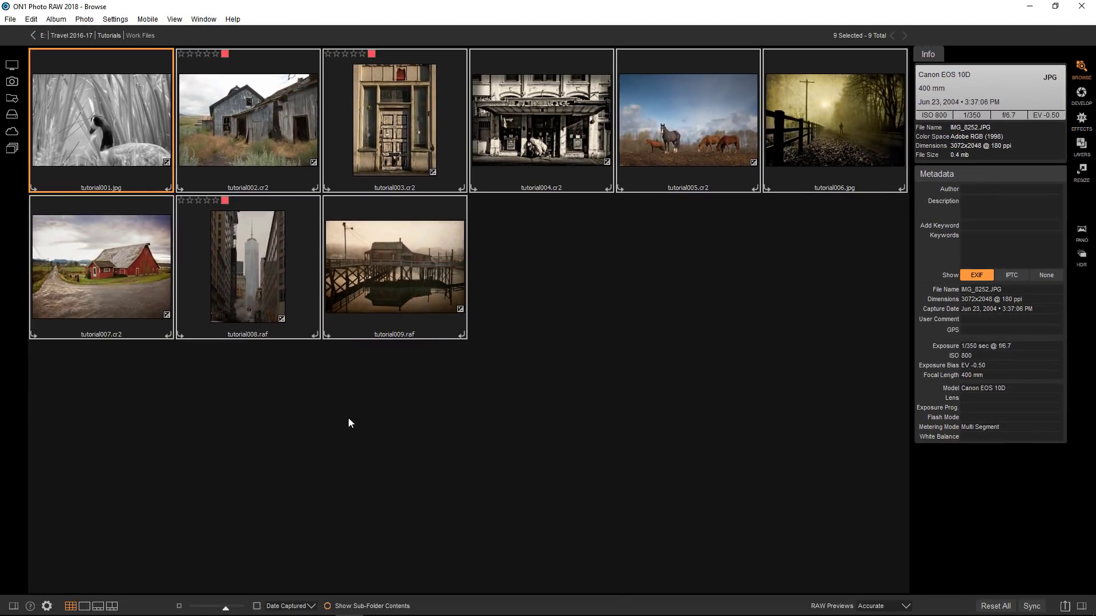